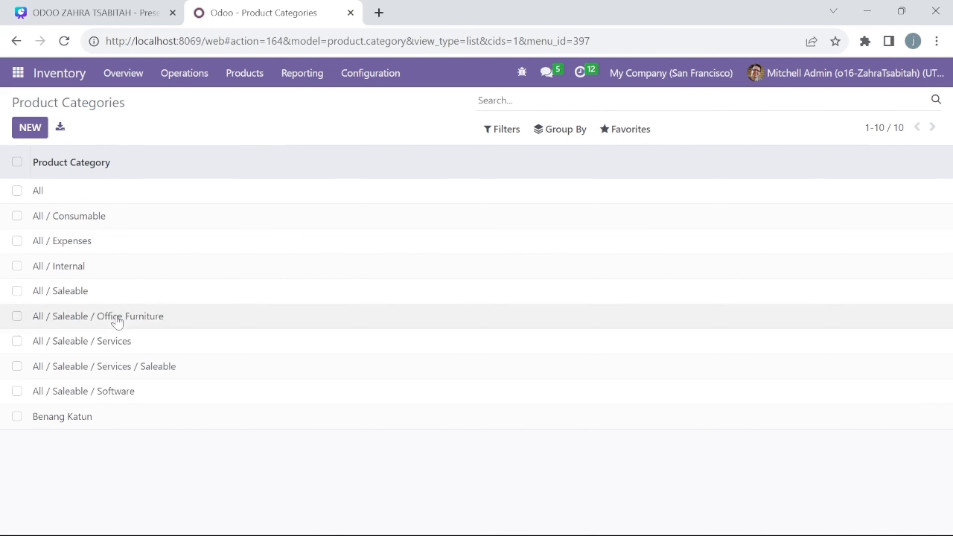
Check the Benang Katun category's FIFO costing, automated valuation and stock accounts, then go back to Inventory Overview
left_click(112, 416)
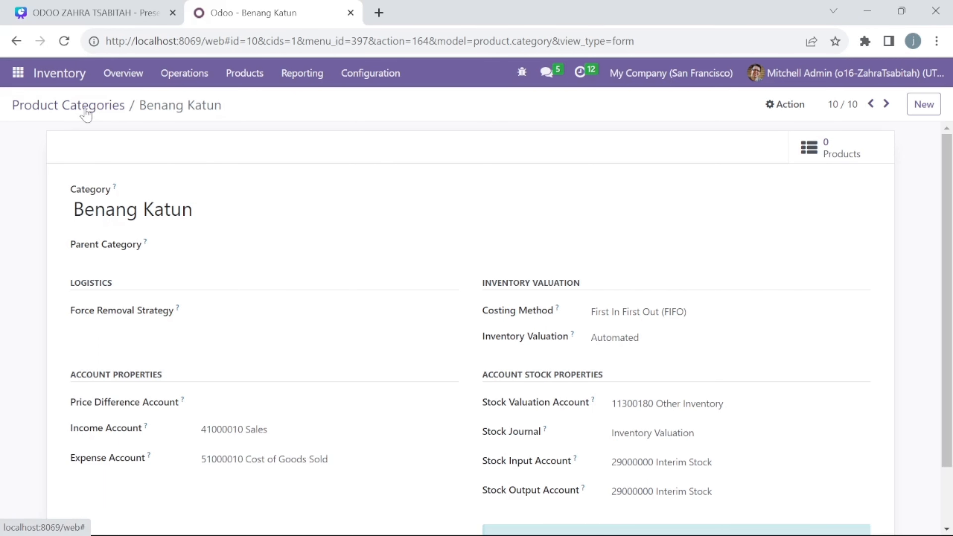
left_click(48, 77)
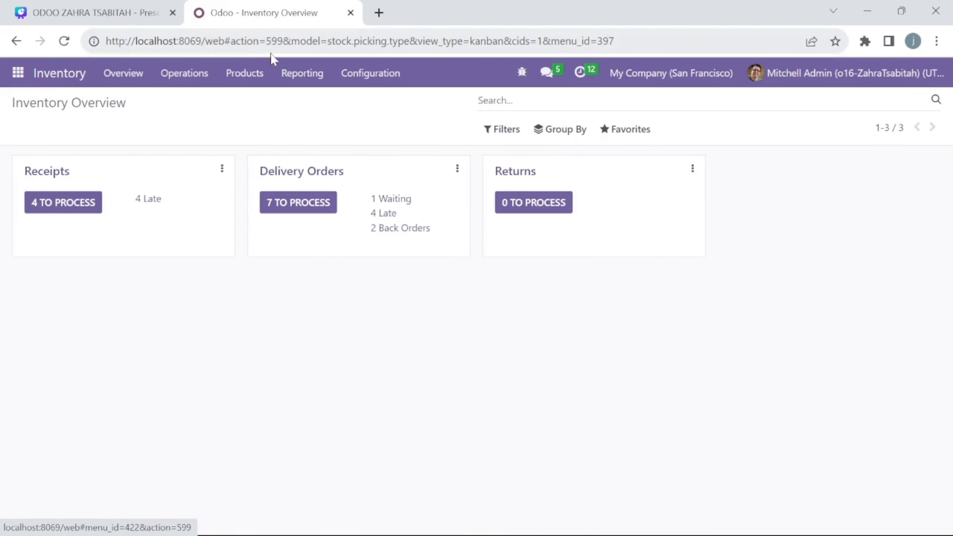
Open the Inventory products catalogue and select the [STR_110] Benang Katun product
left_click(251, 83)
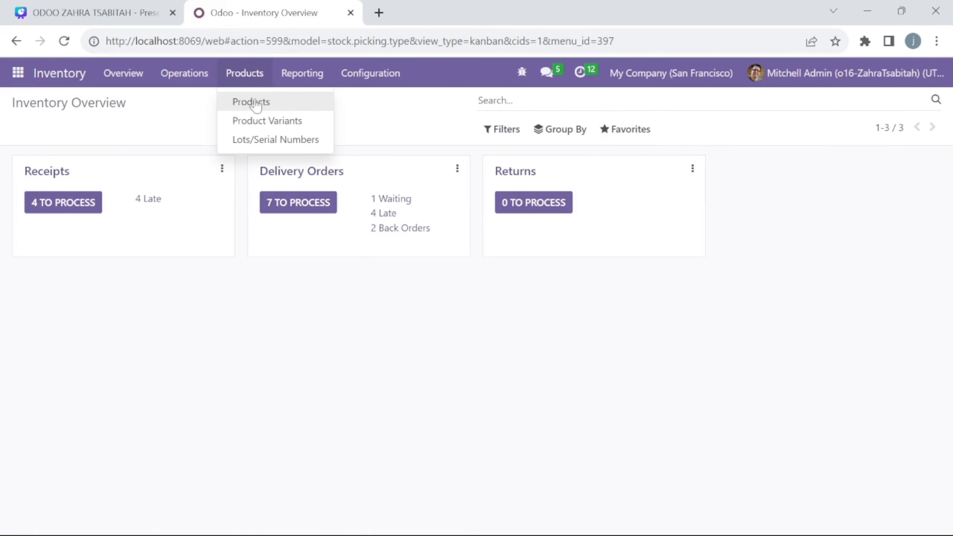
left_click(258, 113)
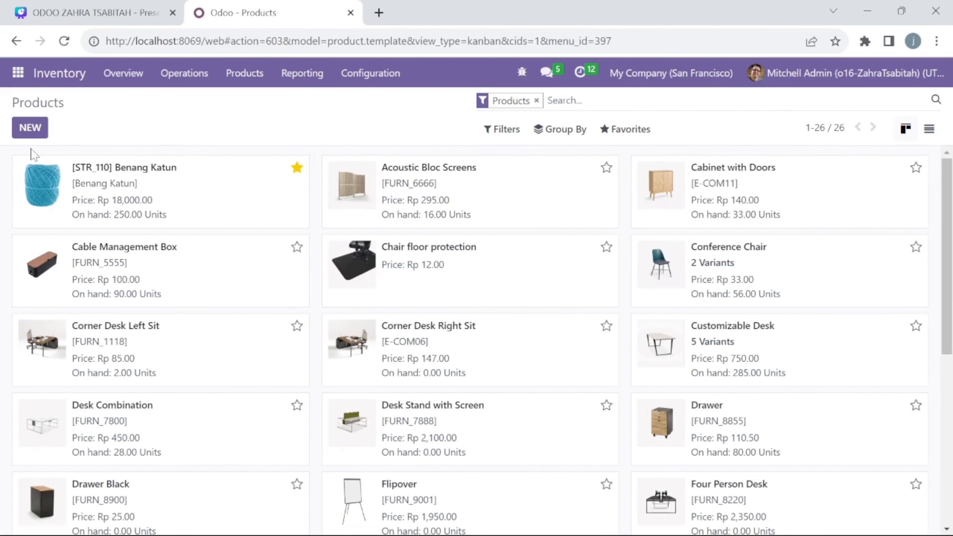
left_click(149, 193)
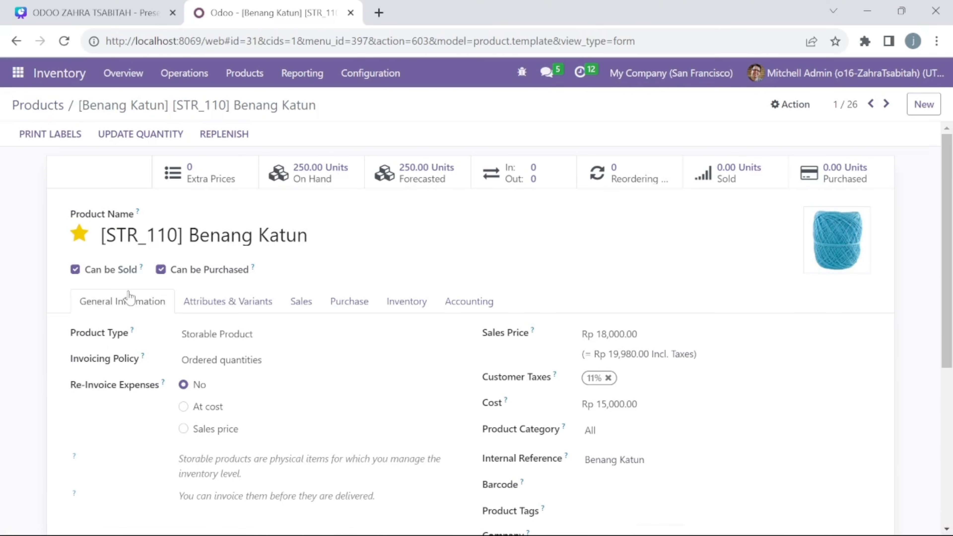
Review the Benang Katun product form and open its quantity record showing 250.00 on hand
scroll(226, 278, "down", 1)
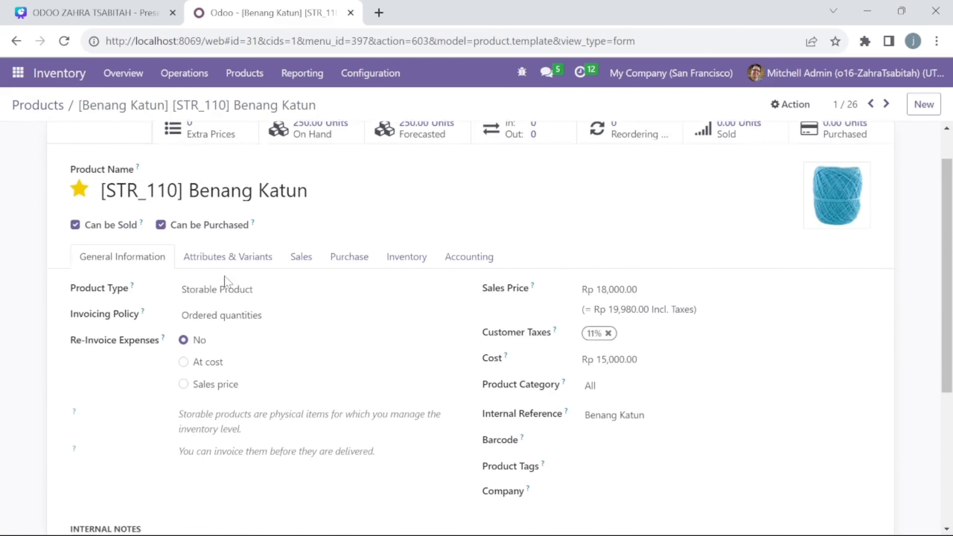
scroll(226, 281, "down", 2)
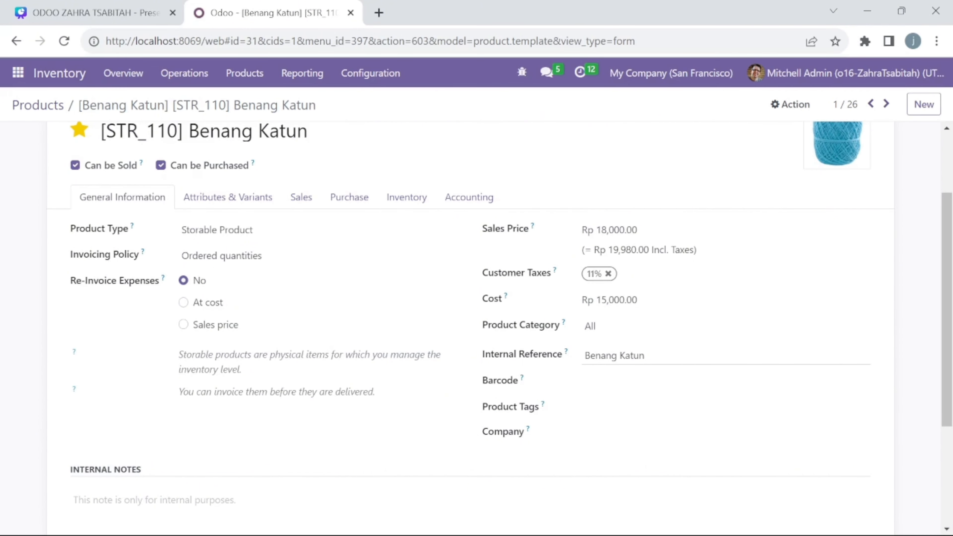
scroll(398, 250, "down", 2)
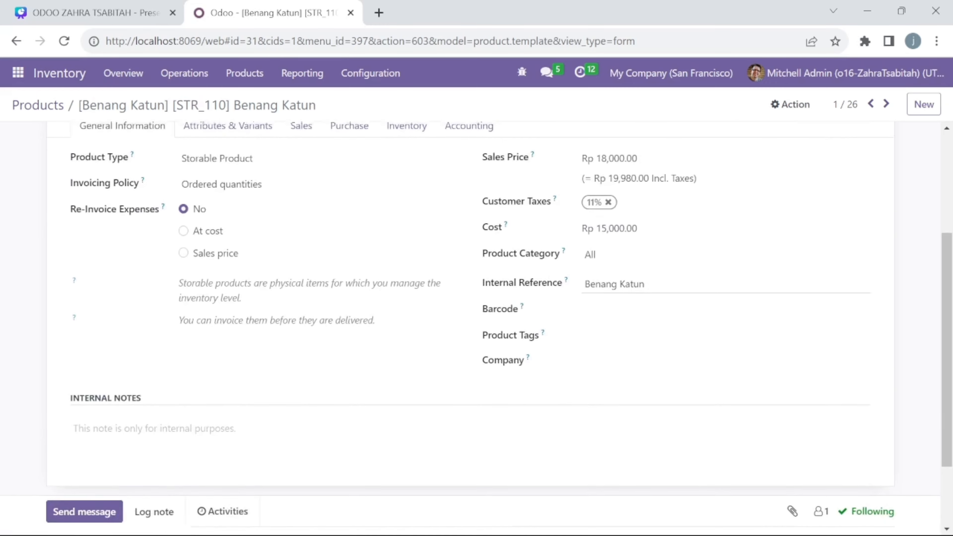
scroll(397, 249, "up", 5)
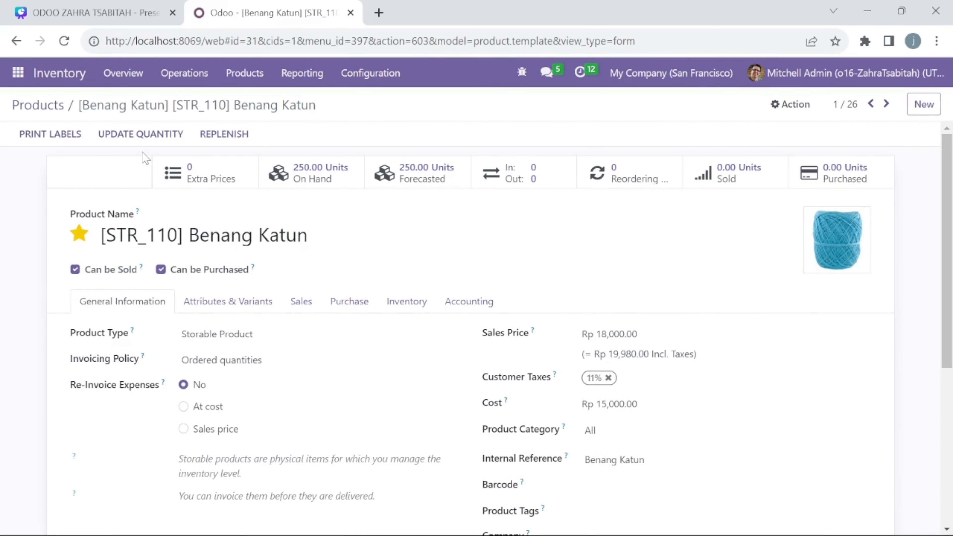
left_click(136, 135)
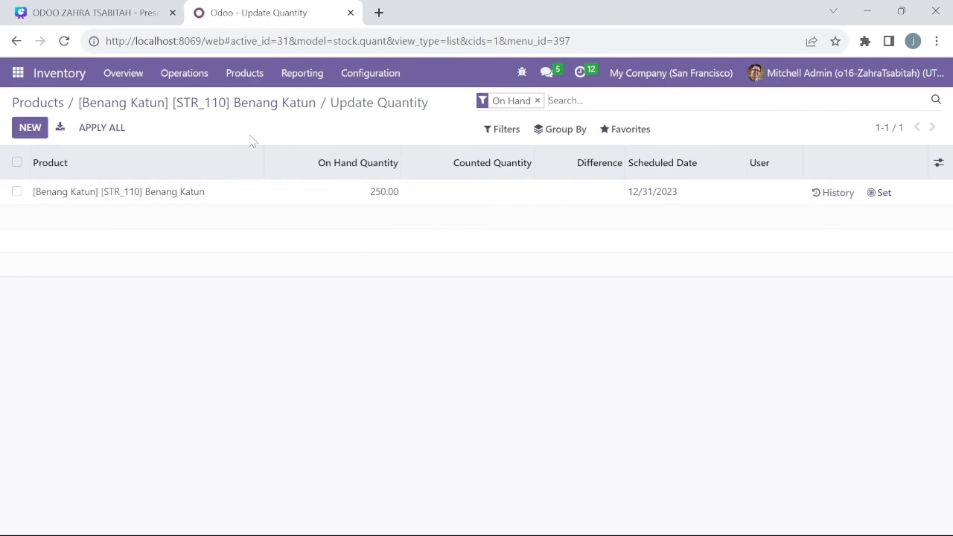
Go to Settings > Users & Companies > Users and start a new user record
left_click(17, 73)
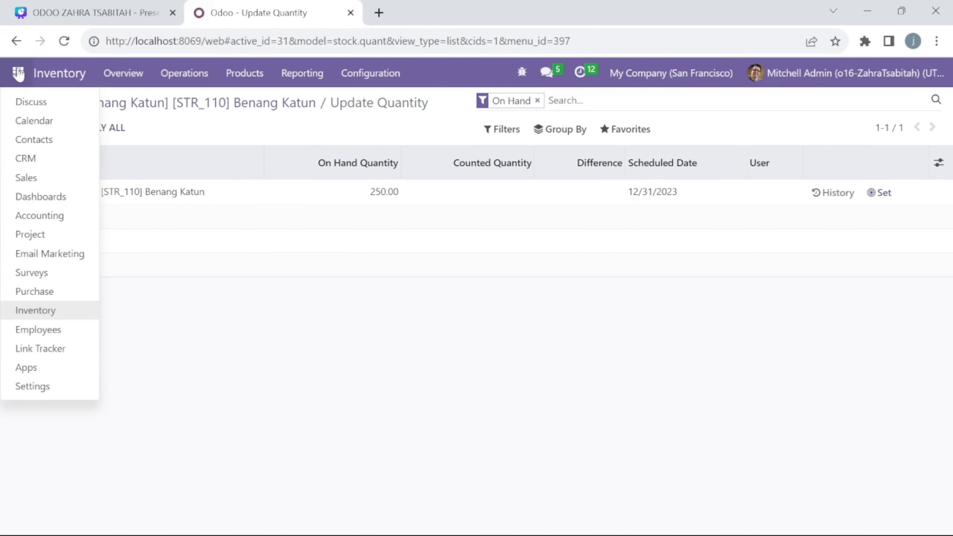
left_click(57, 367)
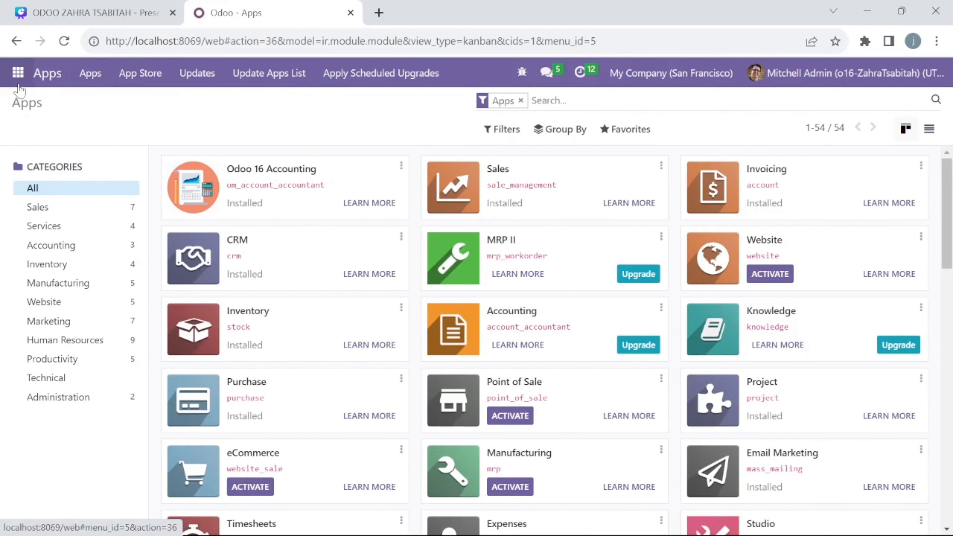
left_click(18, 73)
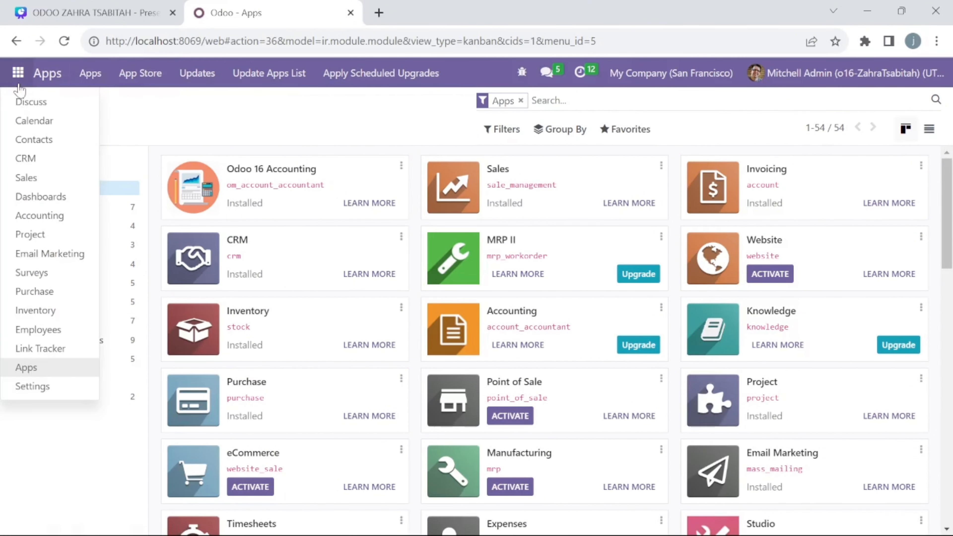
left_click(44, 390)
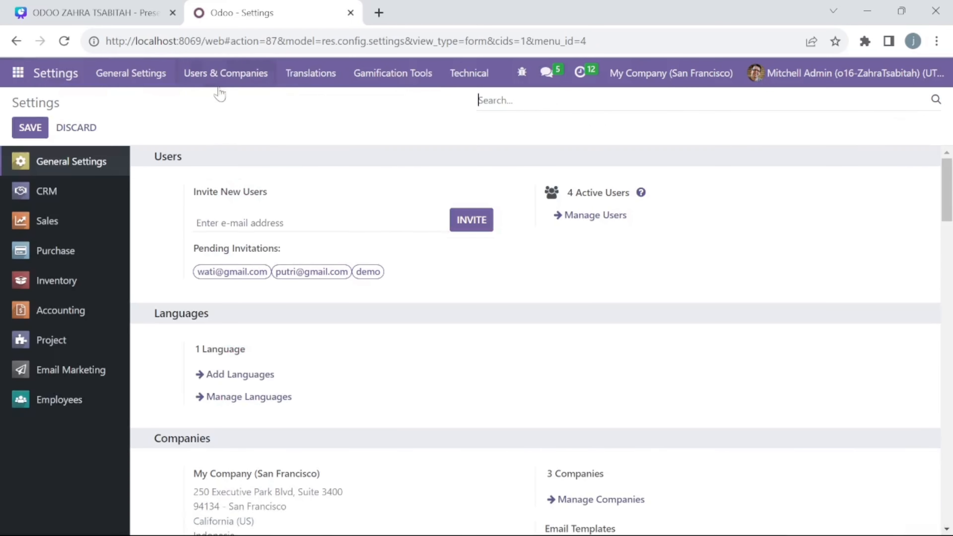
left_click(217, 84)
left_click(217, 105)
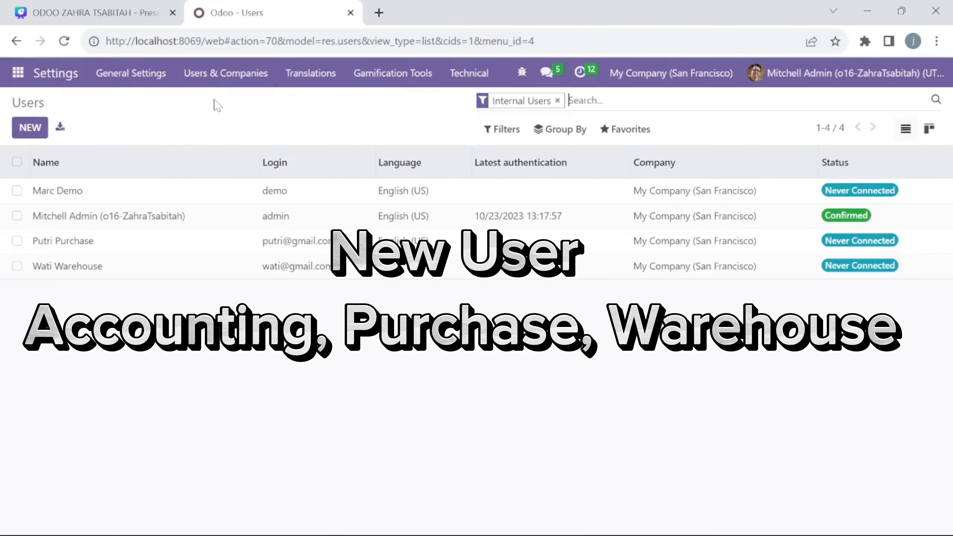
left_click(36, 134)
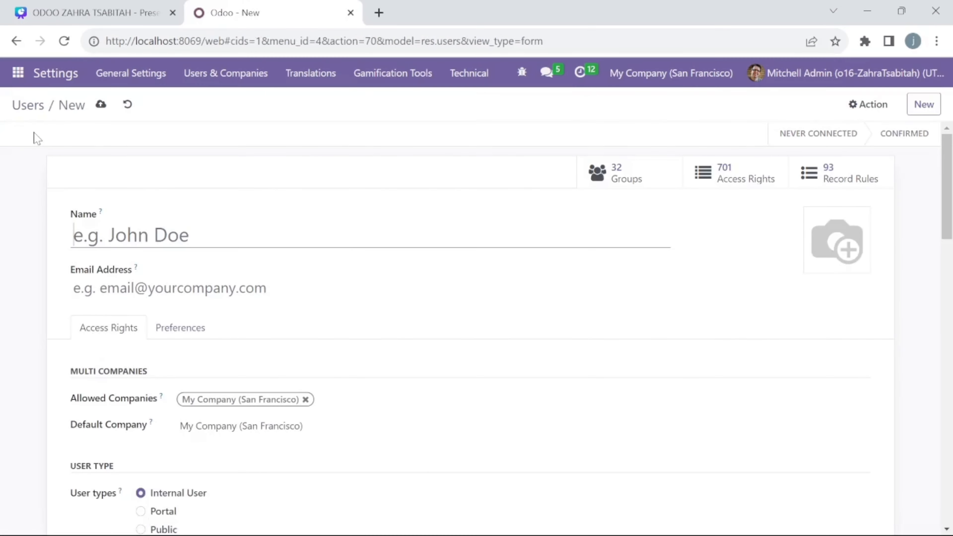
Enter the new accountant user's full name, fixing a typo, and their e-mail address
type("Ani")
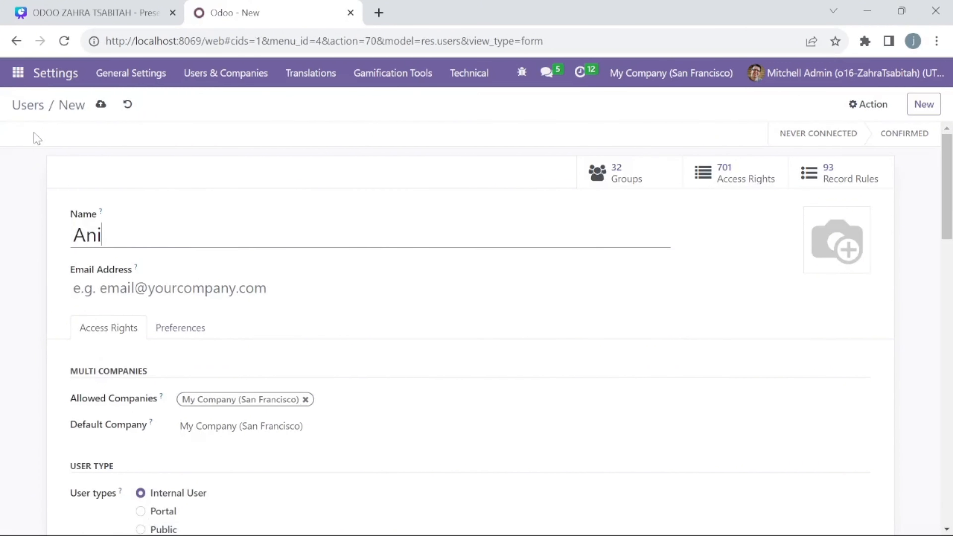
type(" Akuntna")
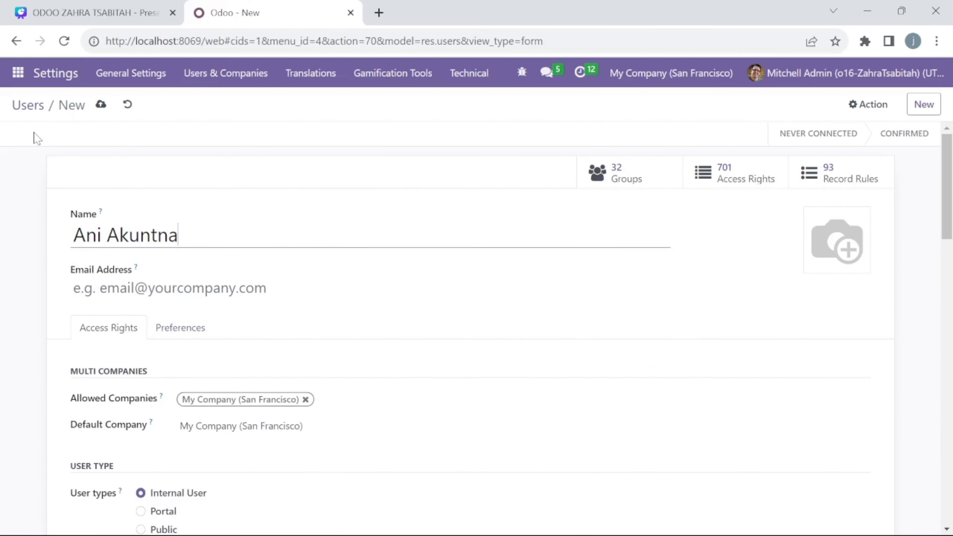
key("BackSpace")
key("BackSpace")
type("an")
key("Tab")
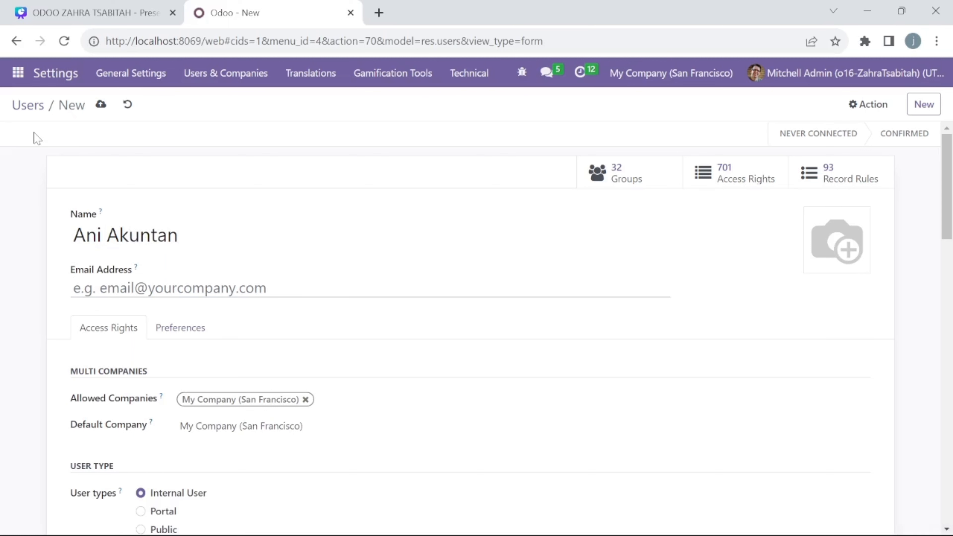
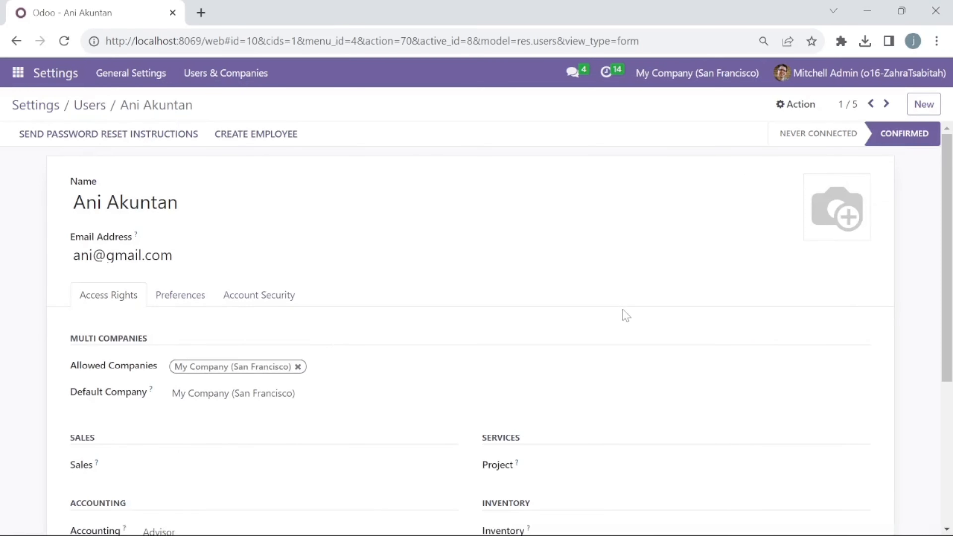
Clear the user's Inventory, Purchase, Employees and Email Marketing access levels
scroll(623, 315, "down", 3)
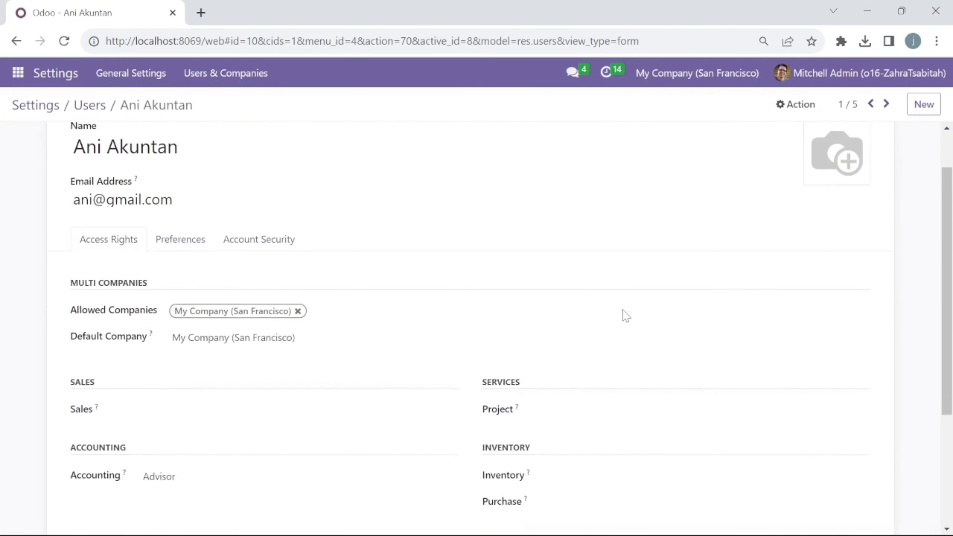
scroll(626, 316, "down", 3)
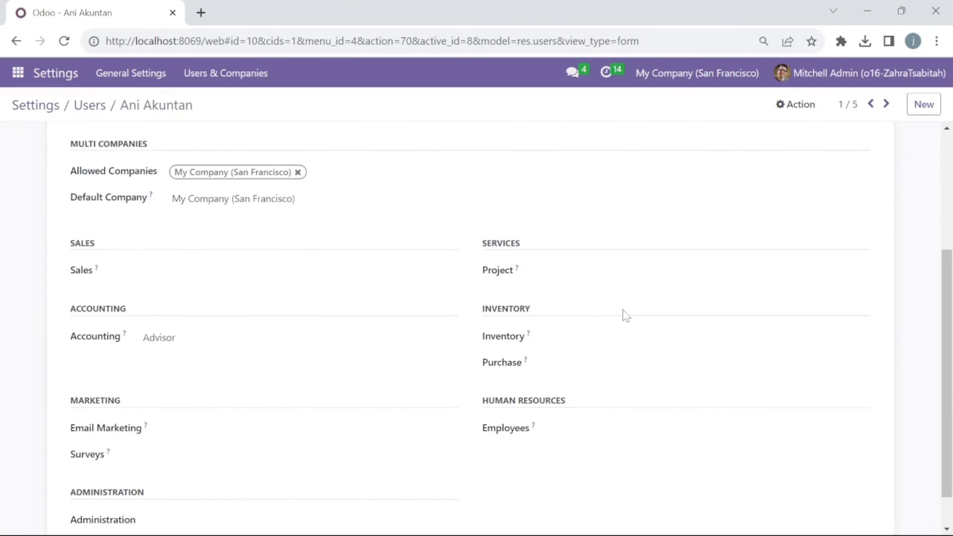
scroll(624, 315, "down", 1)
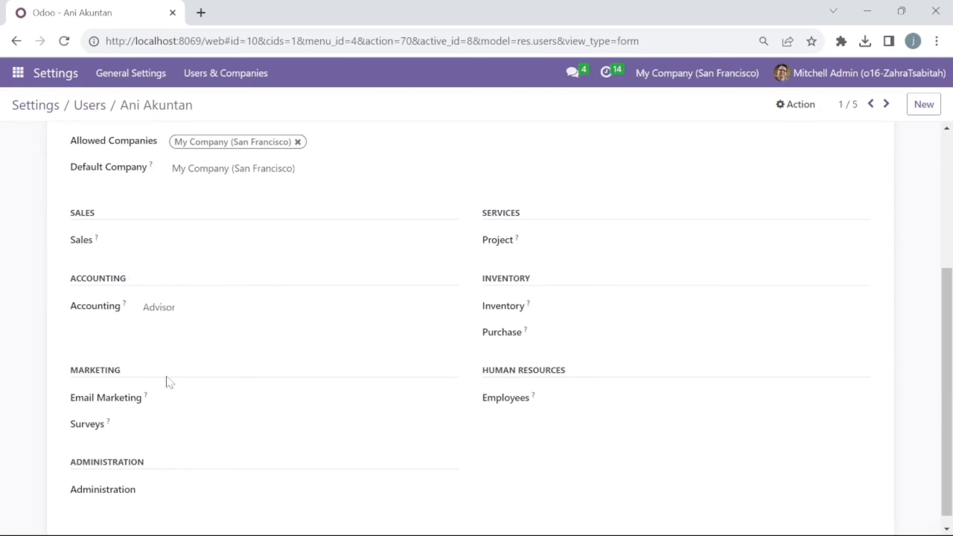
scroll(242, 377, "down", 1)
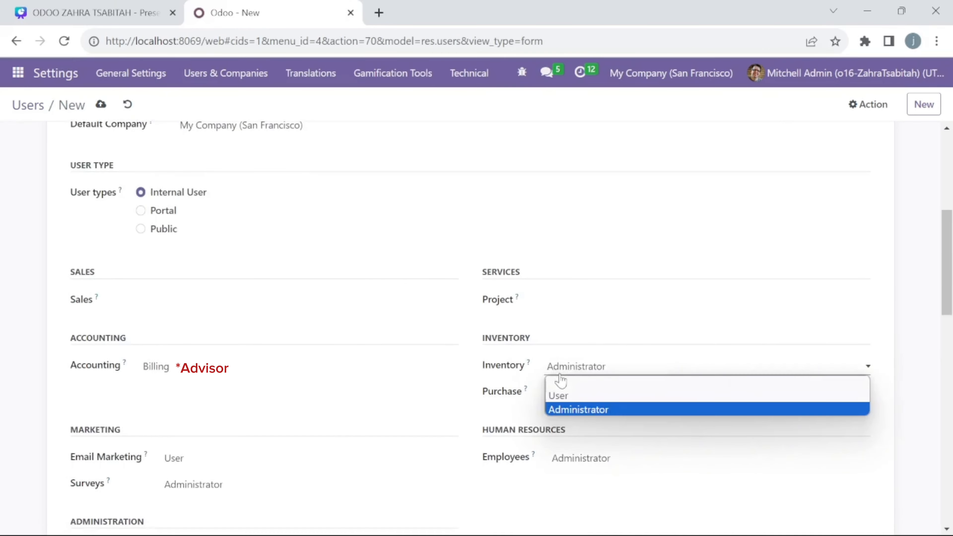
left_click(555, 379)
left_click(565, 410)
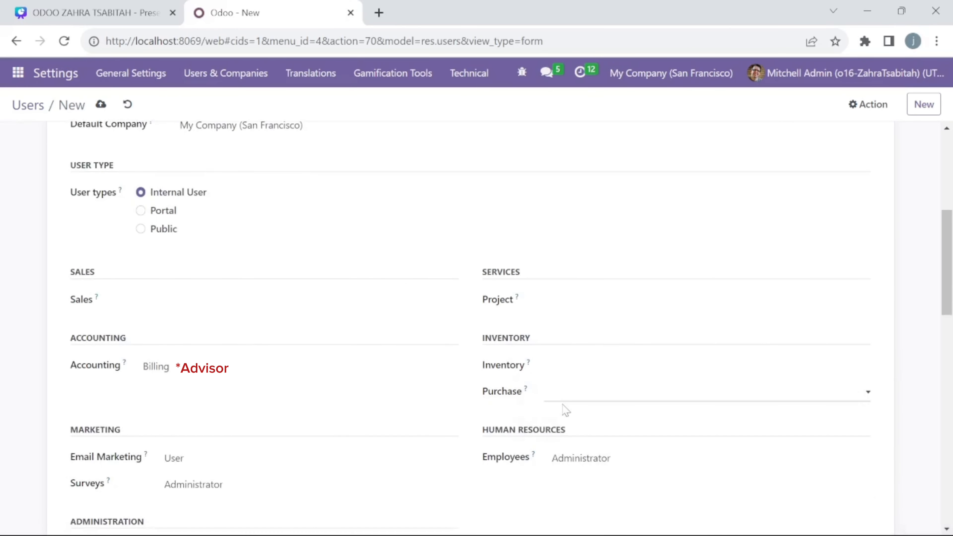
left_click(566, 458)
left_click(568, 475)
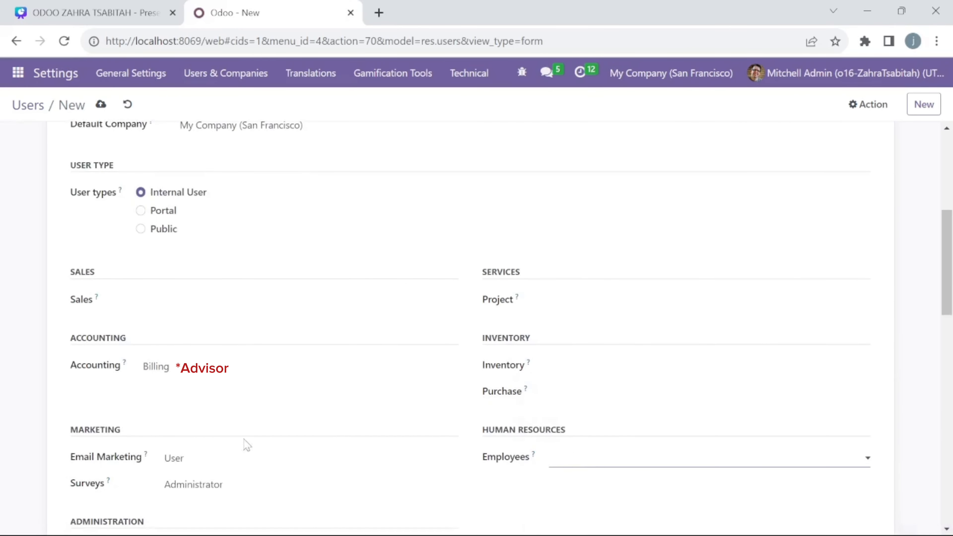
left_click(234, 461)
left_click(238, 475)
Leave Surveys access rights empty and save the new user with Billing accounting access
scroll(236, 474, "down", 4)
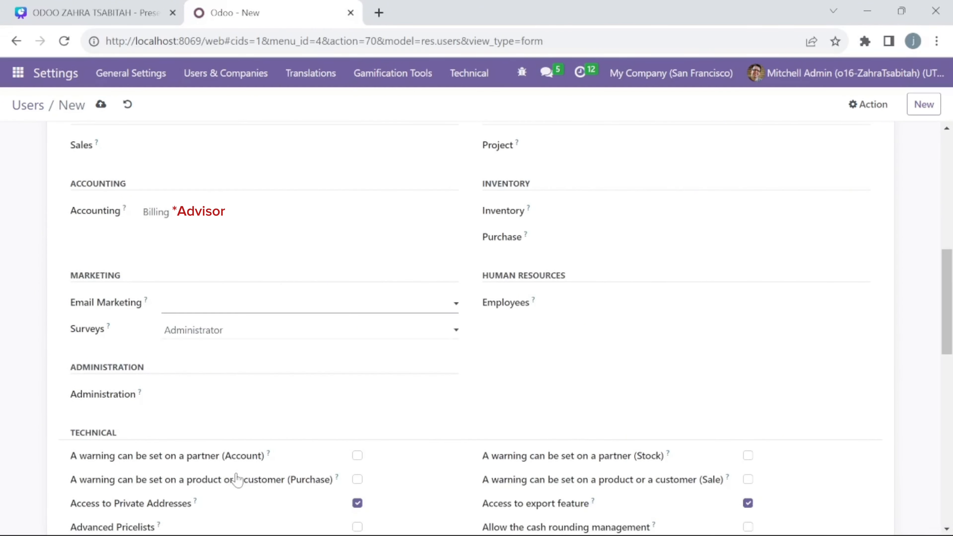
left_click(209, 335)
left_click(217, 349)
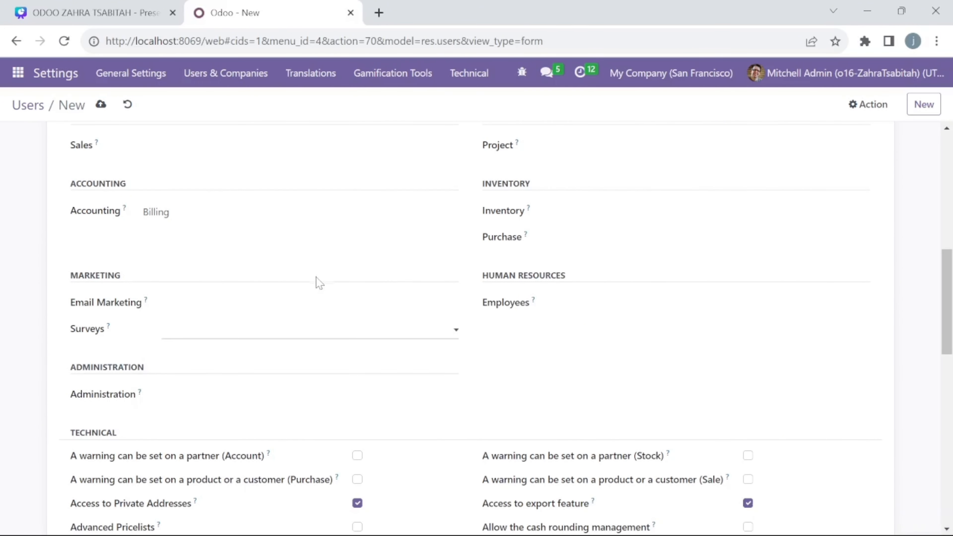
scroll(316, 280, "up", 15)
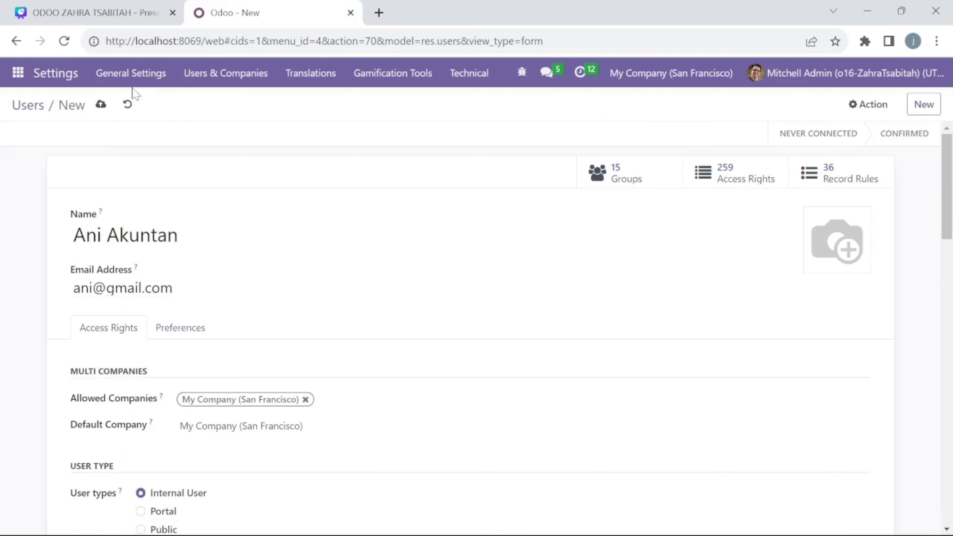
left_click(102, 104)
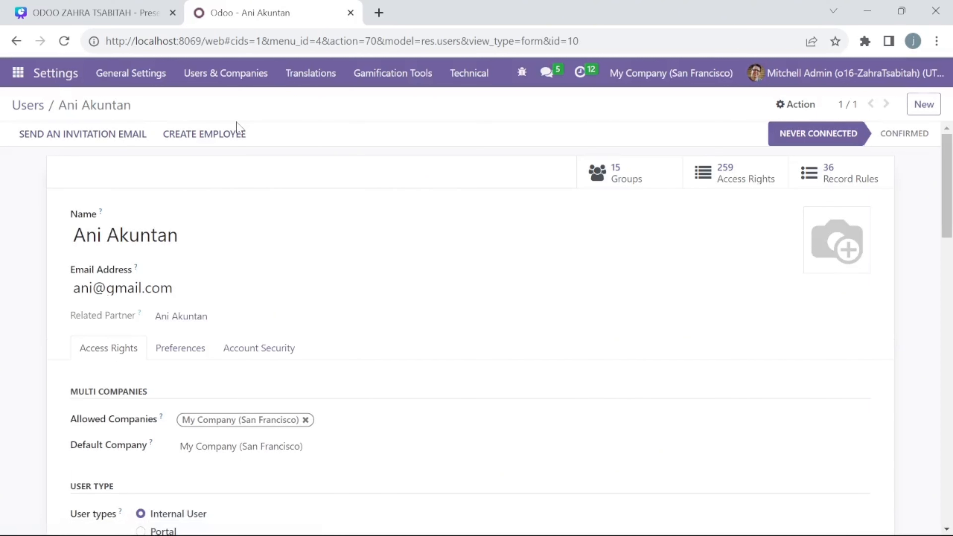
Change the accountant user's password, let the browser remember it, and return to Users
left_click(789, 113)
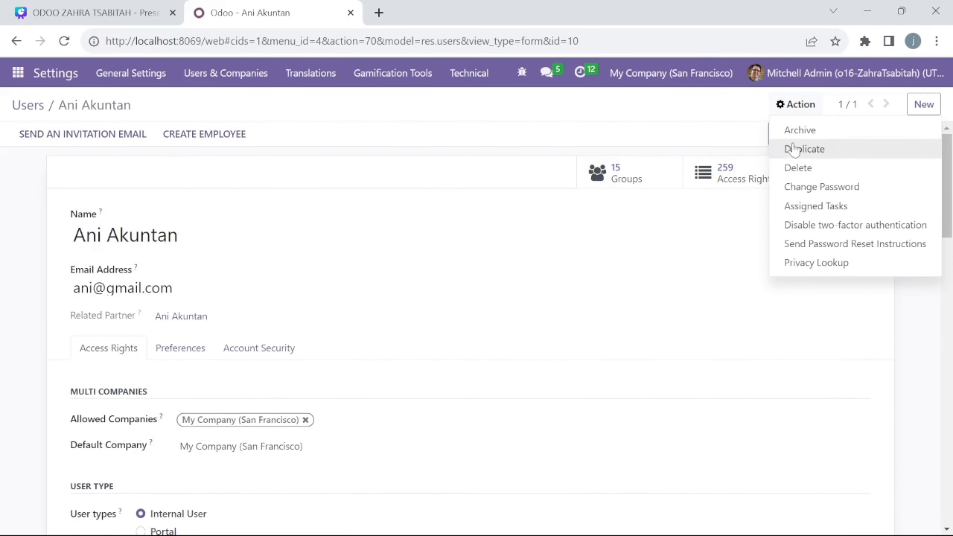
left_click(799, 188)
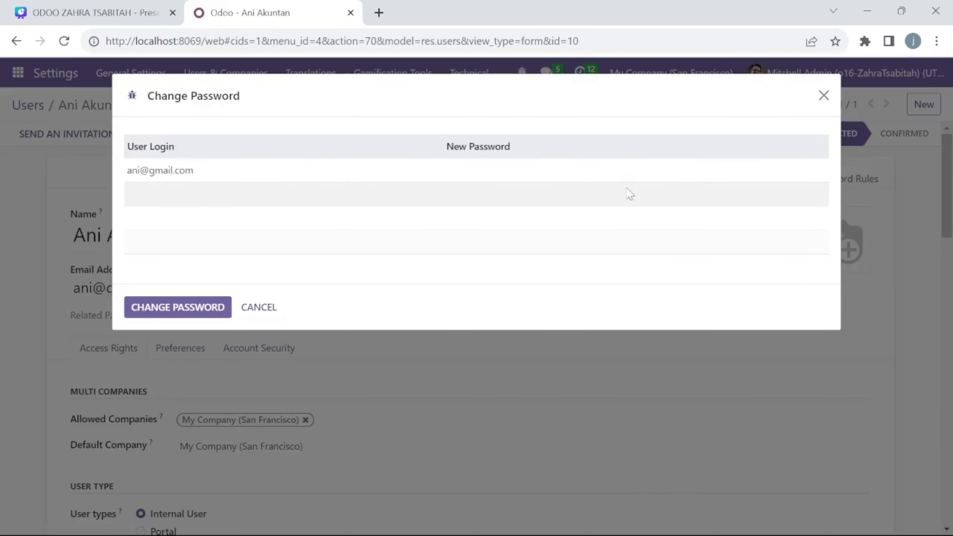
left_click(626, 184)
type("1")
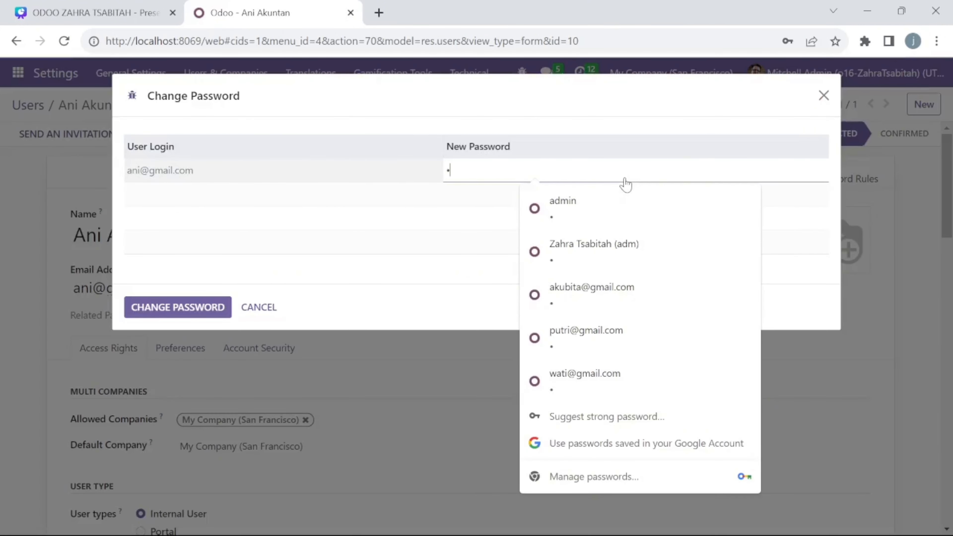
left_click(214, 305)
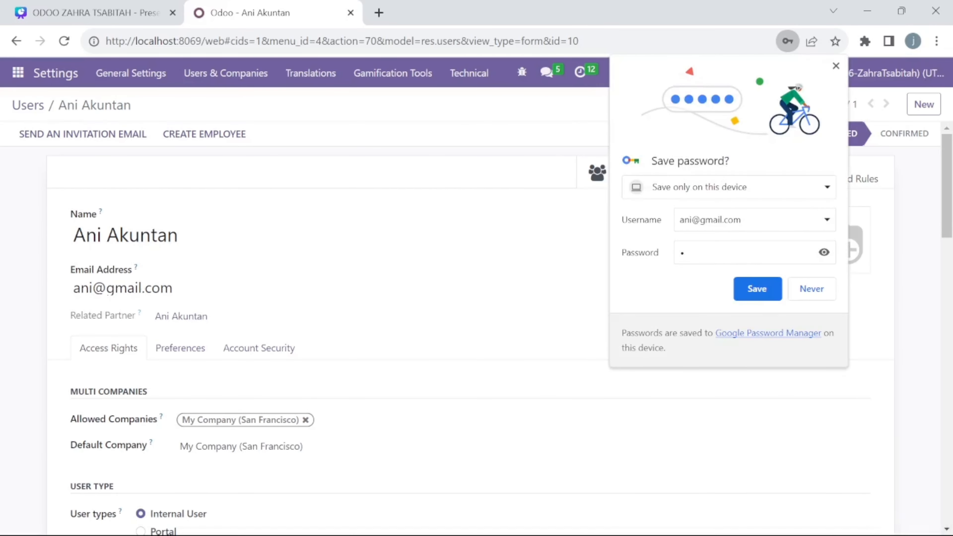
left_click(757, 289)
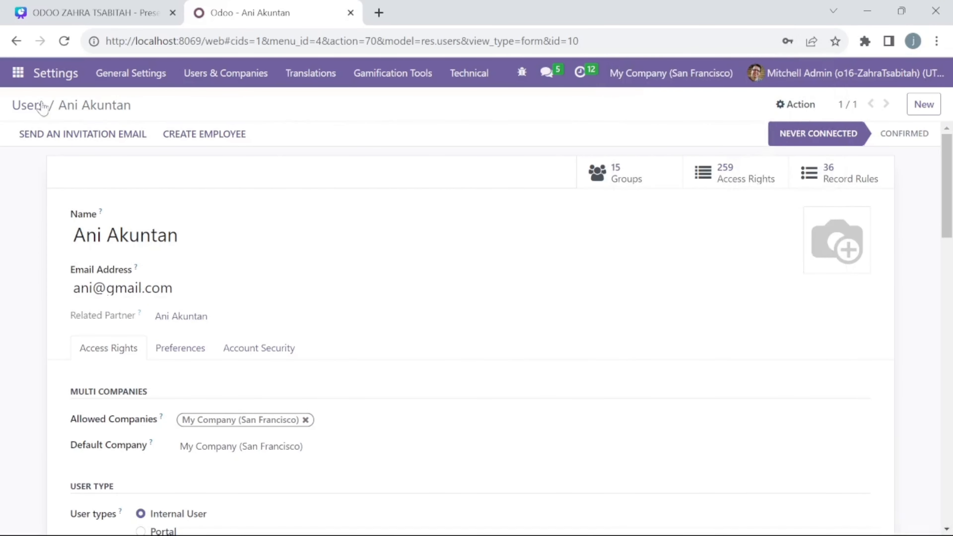
left_click(30, 104)
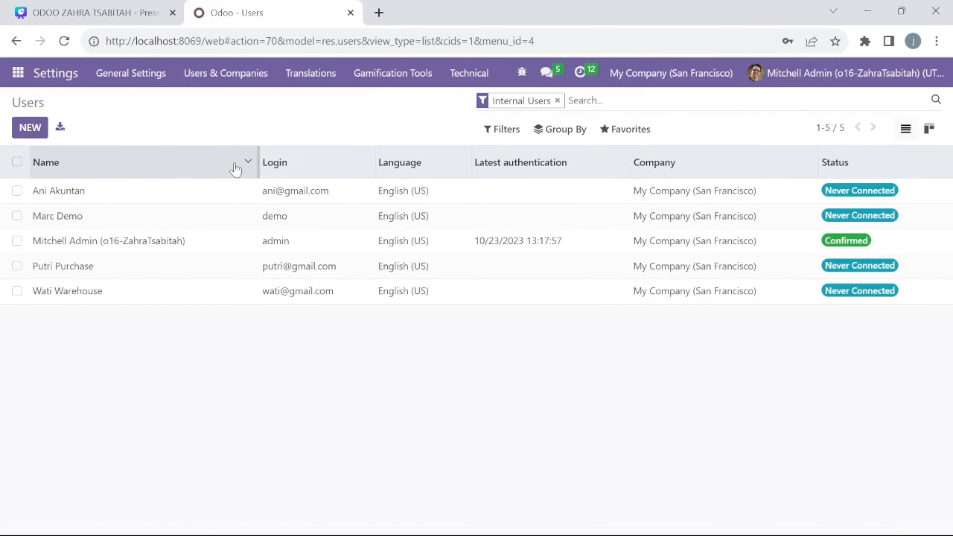
Step through the user records, confirming Purchase Administrator and Inventory Administrator rights for purchasing and warehouse users
left_click(108, 189)
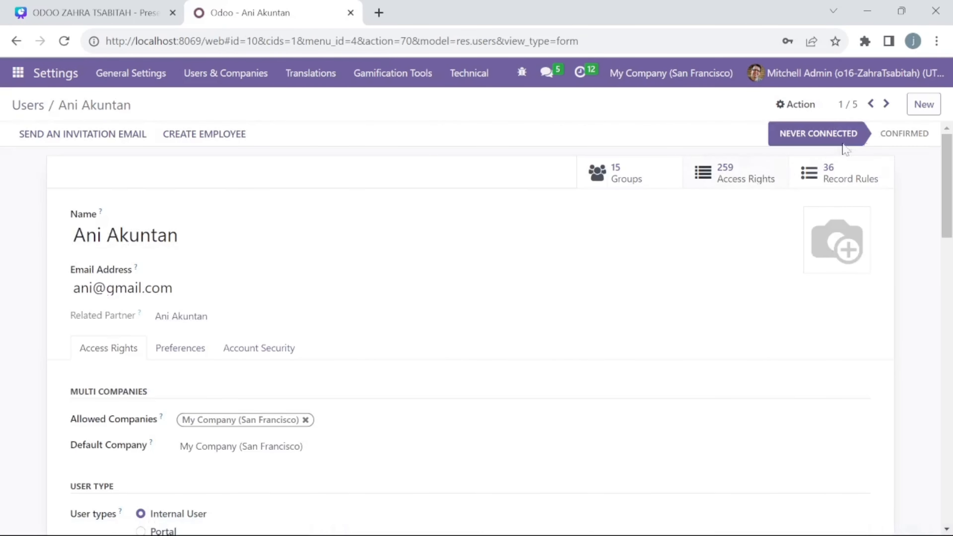
left_click(888, 109)
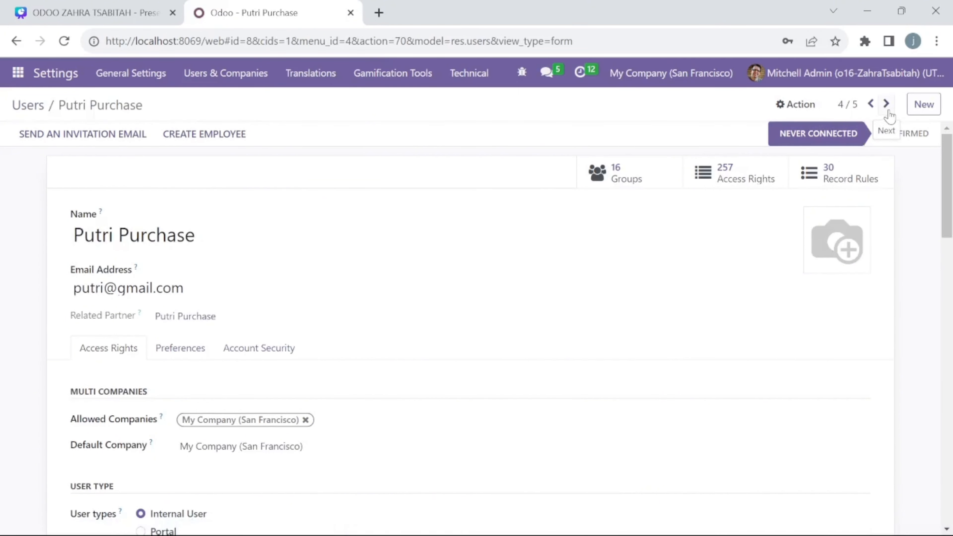
scroll(723, 245, "down", 8)
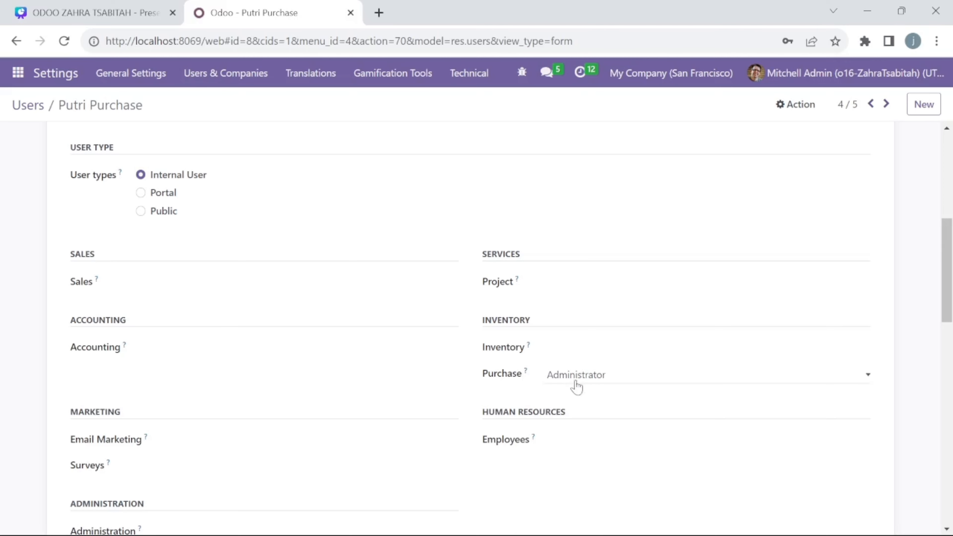
scroll(695, 310, "up", 8)
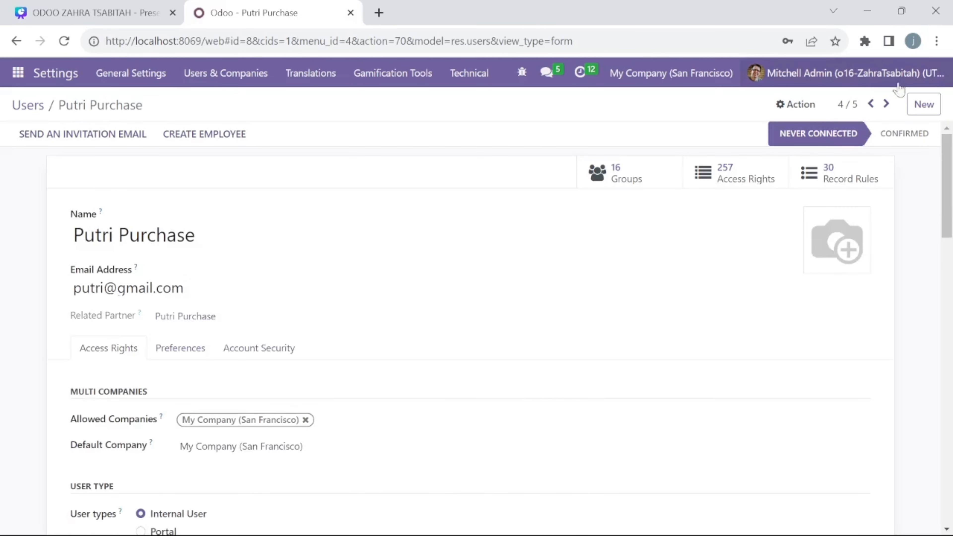
left_click(887, 107)
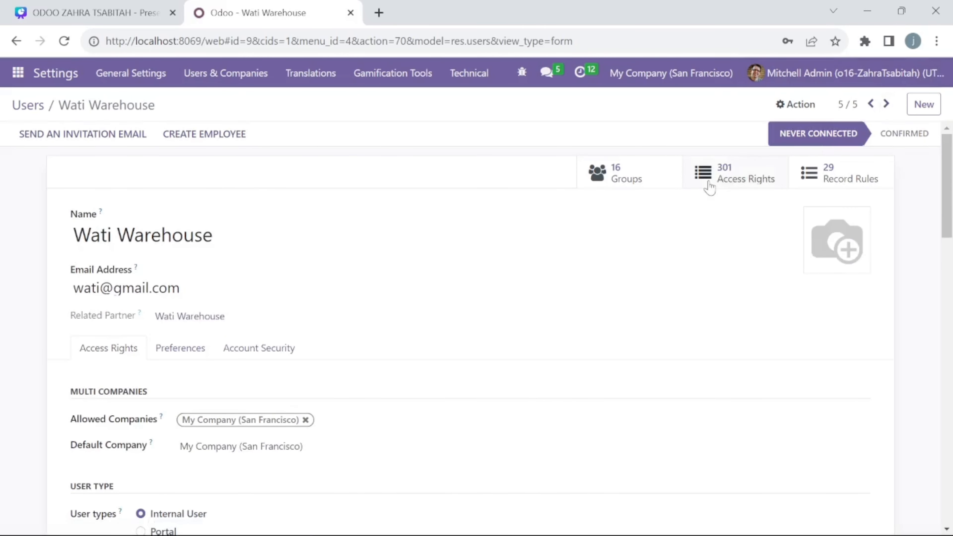
scroll(708, 187, "down", 8)
scroll(710, 186, "down", 1)
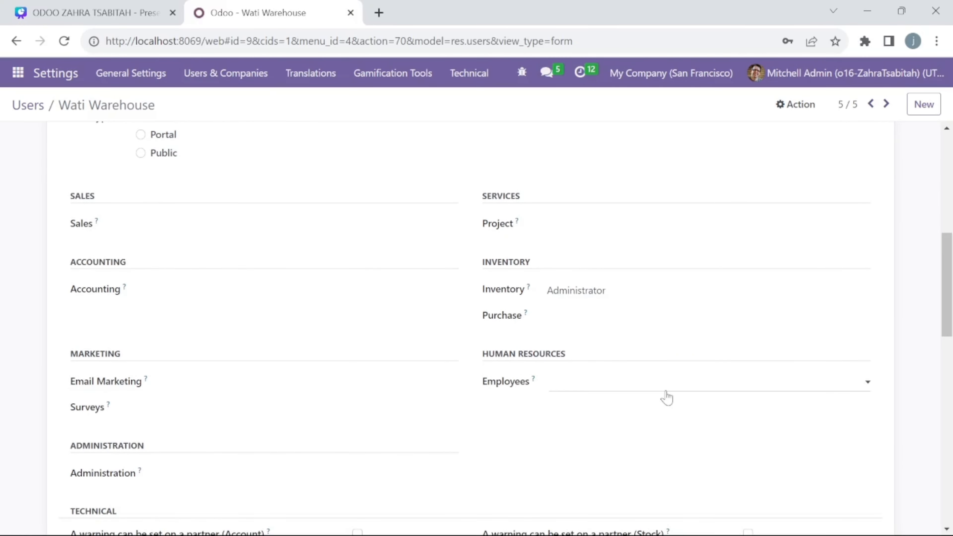
scroll(653, 365, "up", 10)
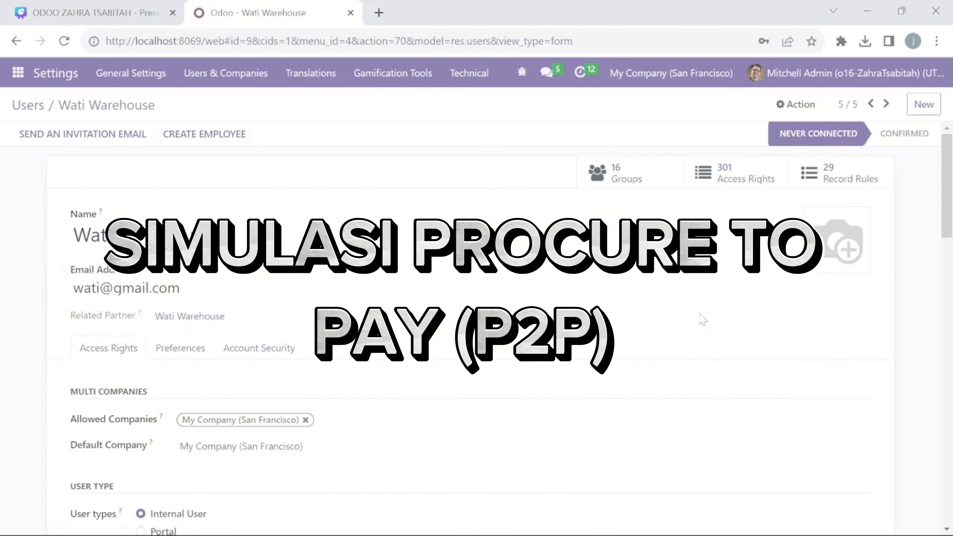
In Edge, log in as the purchasing user and open Purchase's Requests for Quotation list
left_click(493, 530)
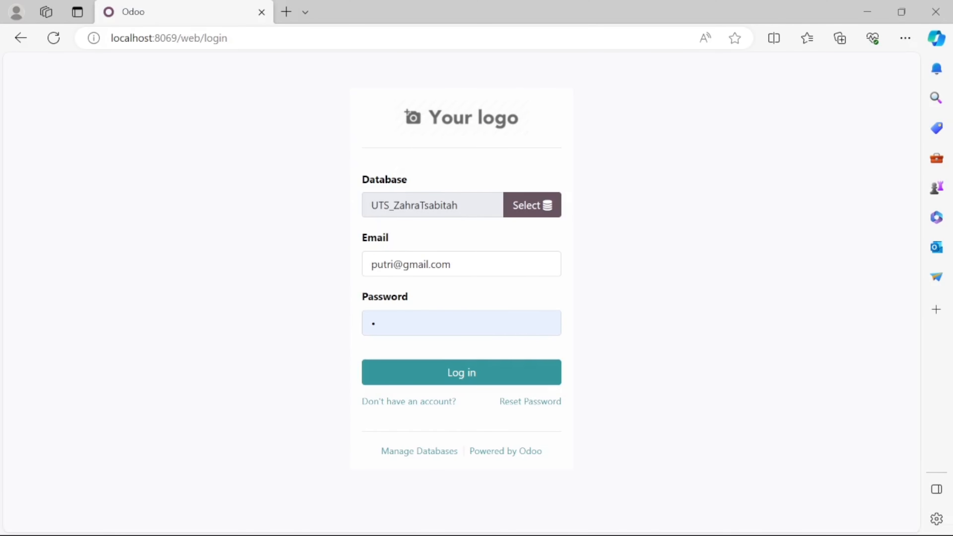
left_click(461, 379)
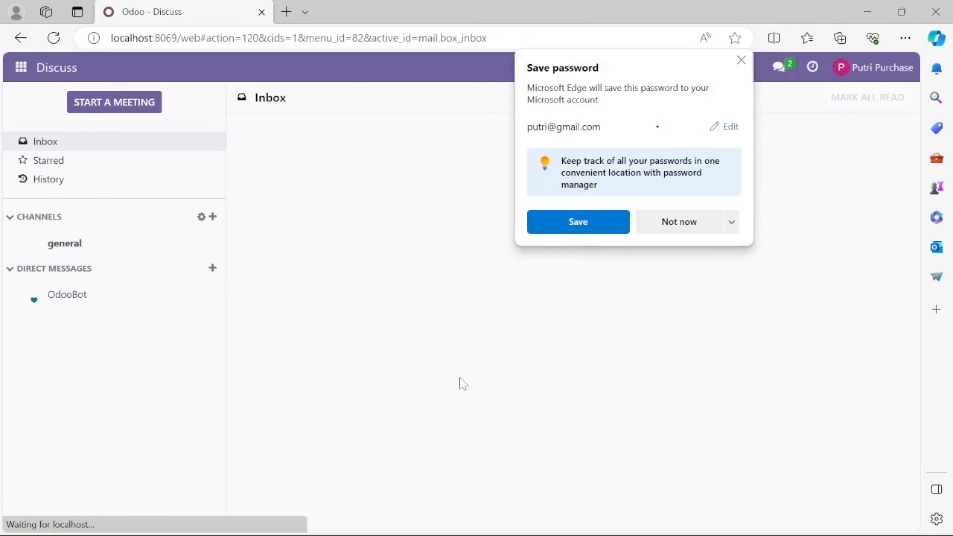
left_click(677, 222)
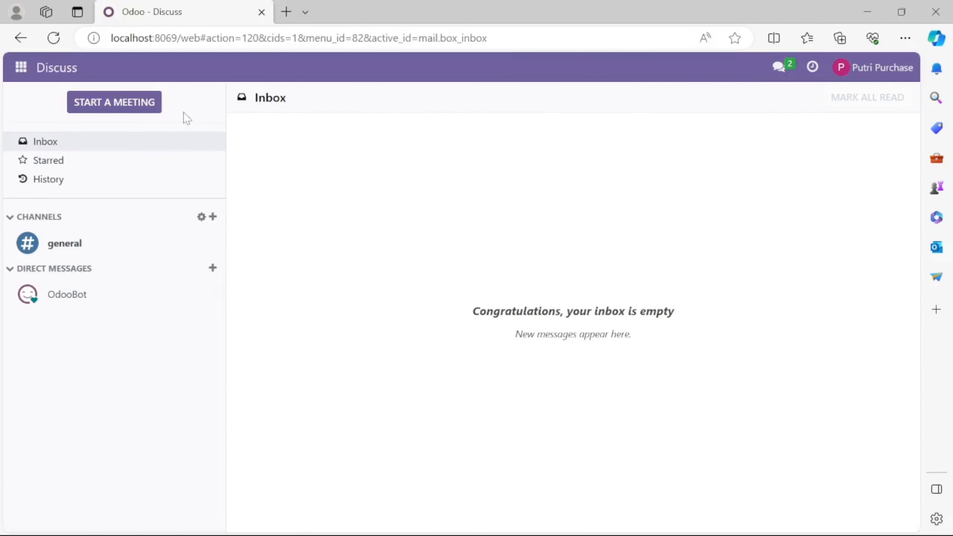
left_click(27, 73)
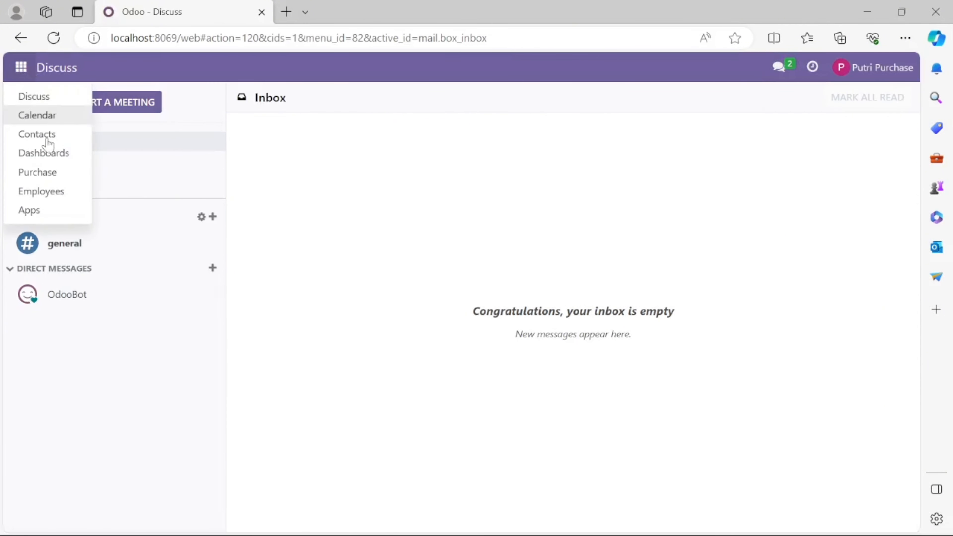
left_click(47, 174)
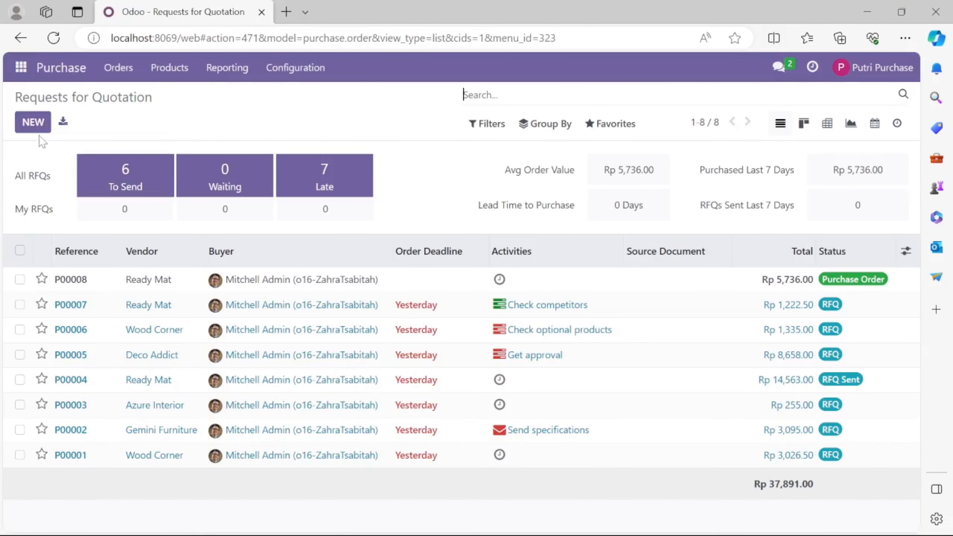
Start a new RFQ for vendor PT Citra Indah Tekstil in IDR currency
left_click(31, 130)
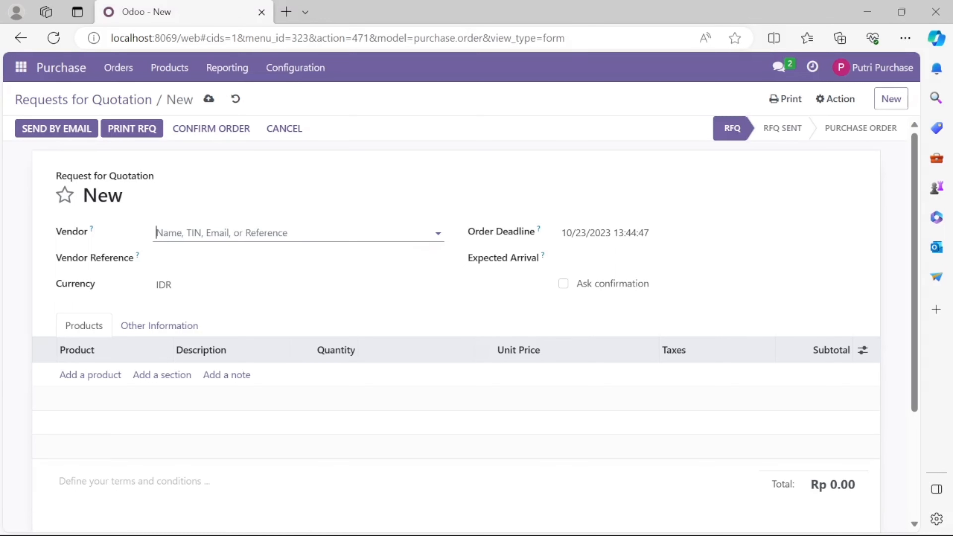
left_click(430, 233)
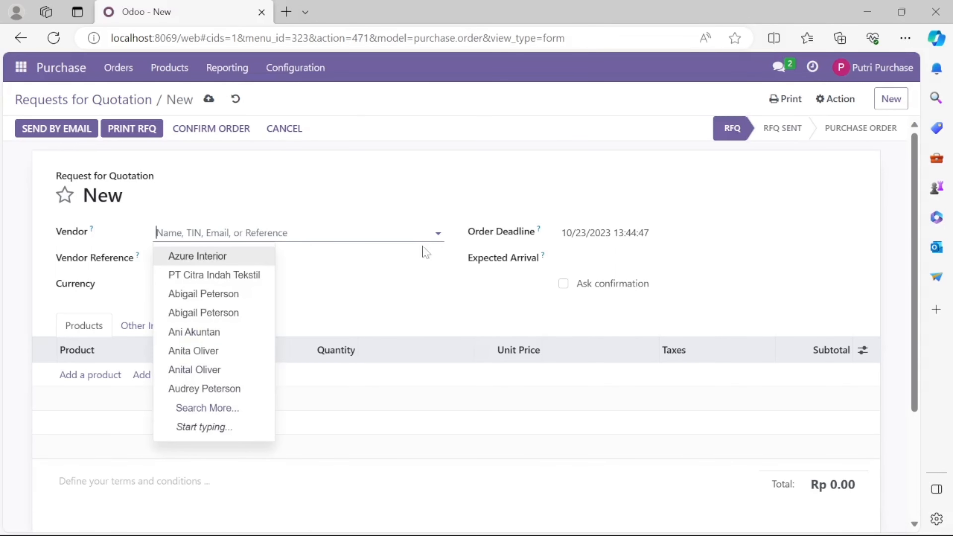
left_click(246, 282)
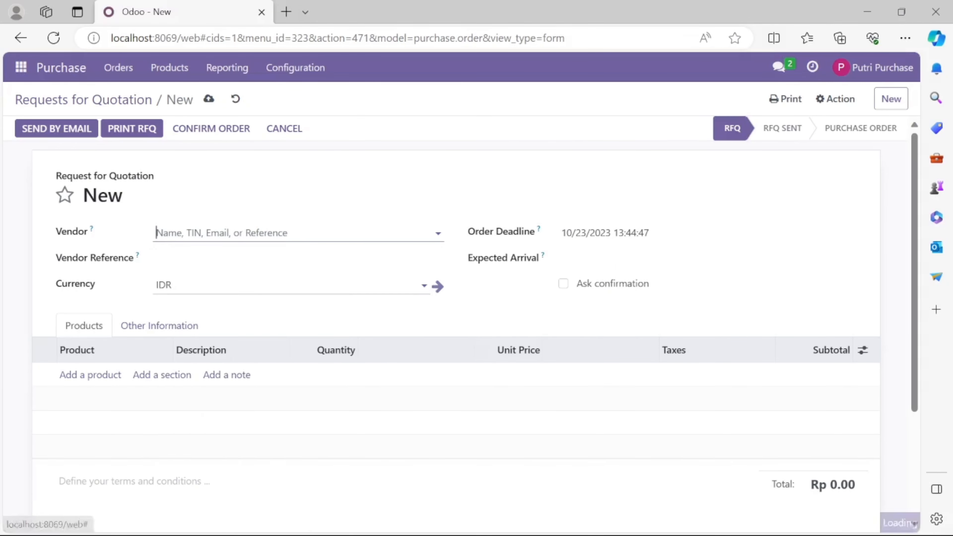
left_click(171, 285)
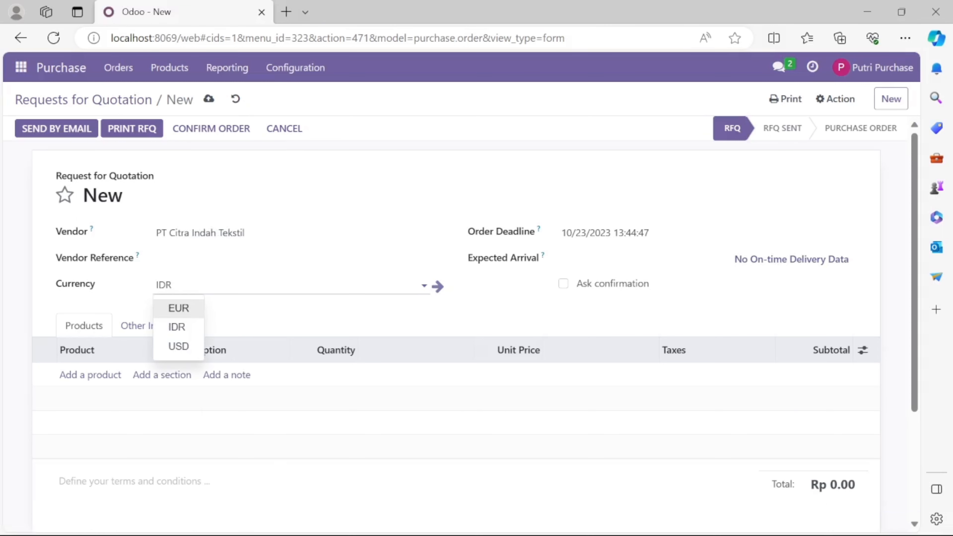
left_click(184, 325)
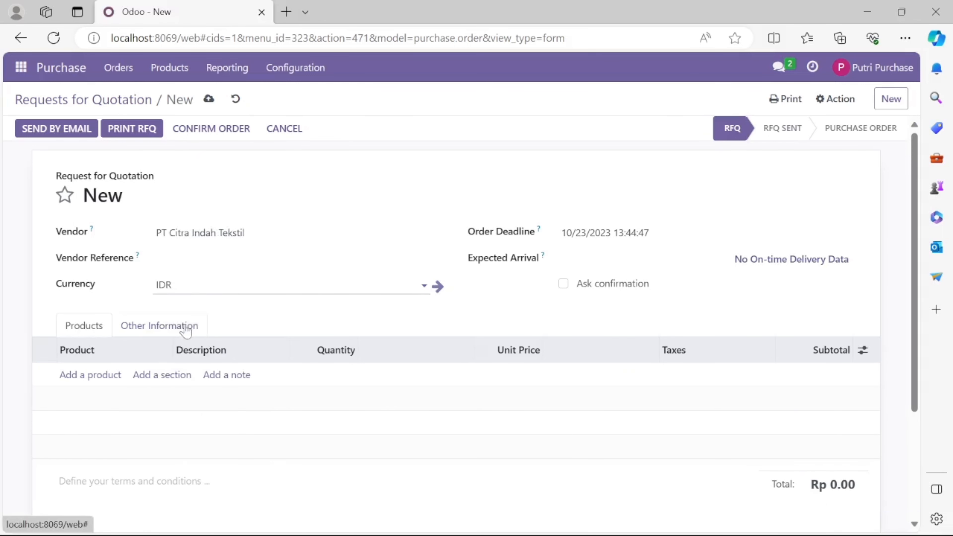
Add a line of 100 Benang Katun at 18,000.00 each and save the quotation
left_click(113, 375)
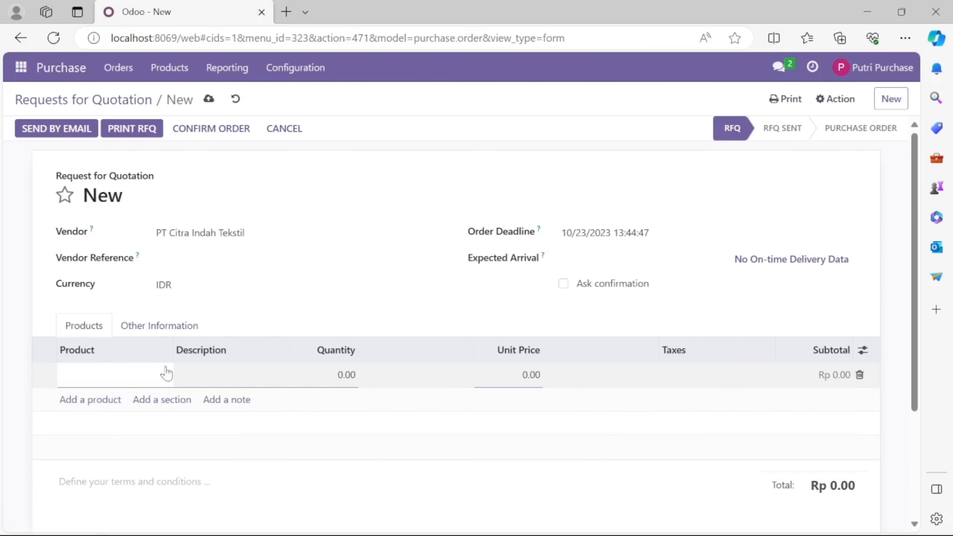
left_click(107, 375)
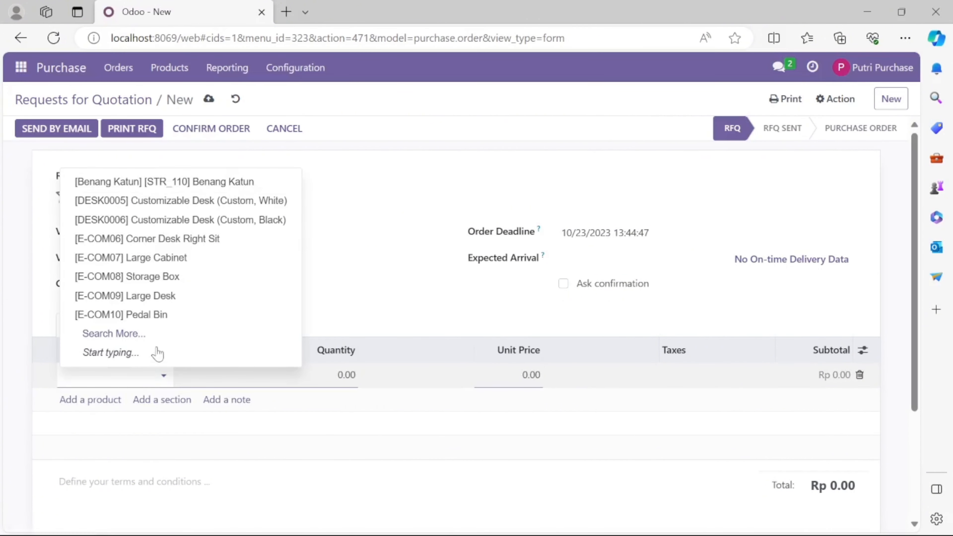
left_click(205, 180)
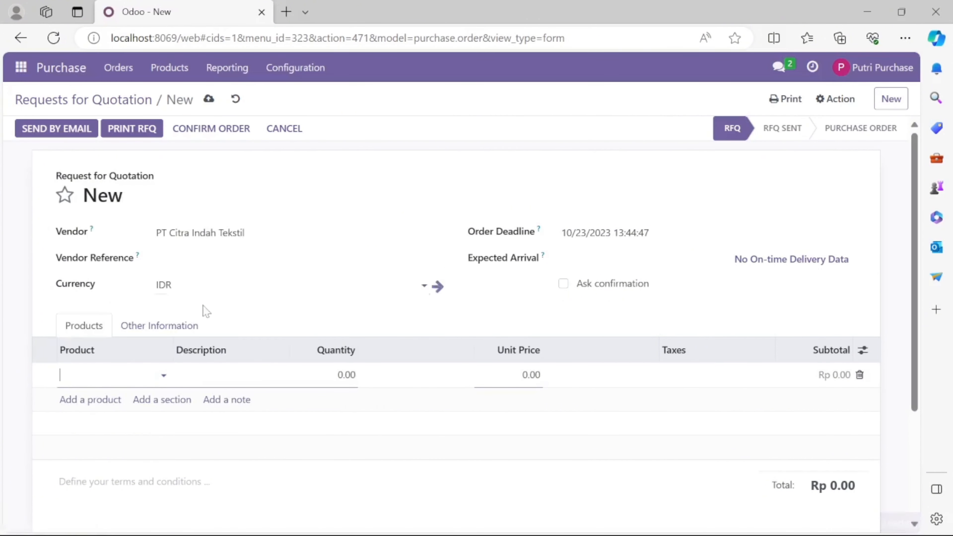
left_click(350, 375)
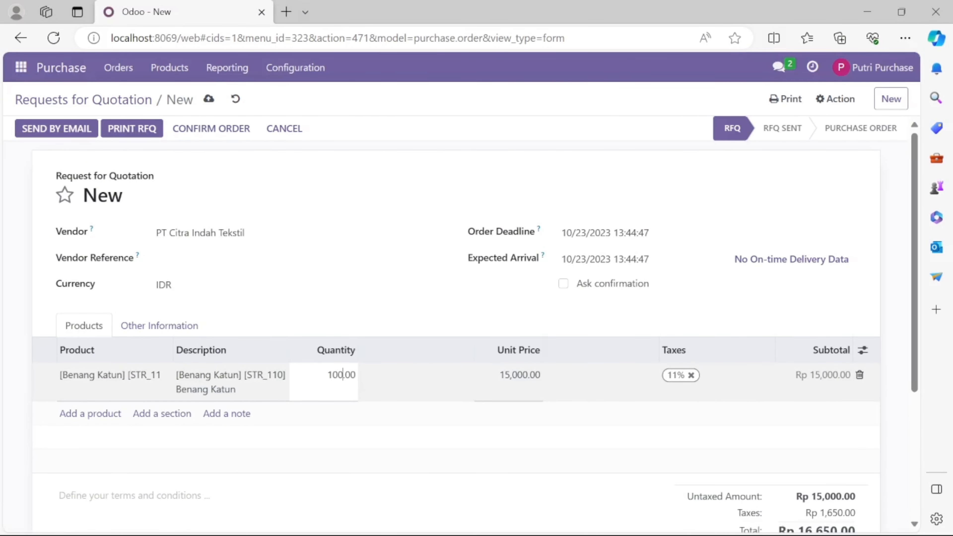
left_click(504, 375)
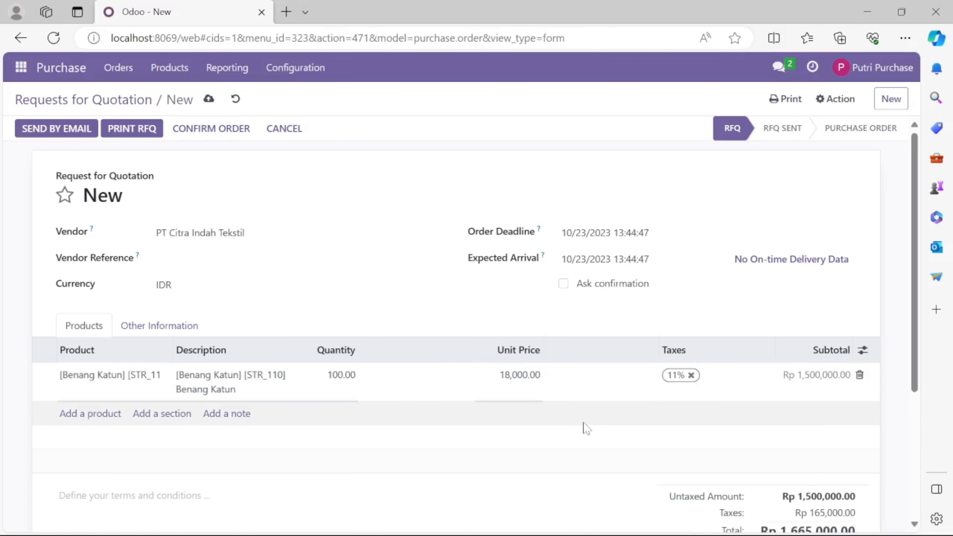
left_click(585, 427)
left_click(209, 99)
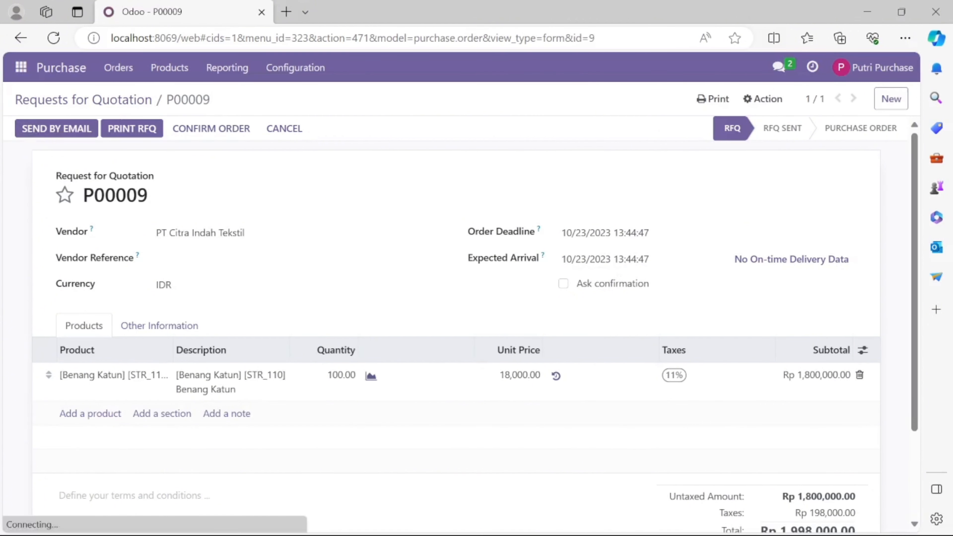
Add the vendor's e-mail, phone and mobile, e-mail quotation P00009, then confirm it as an order
left_click(57, 129)
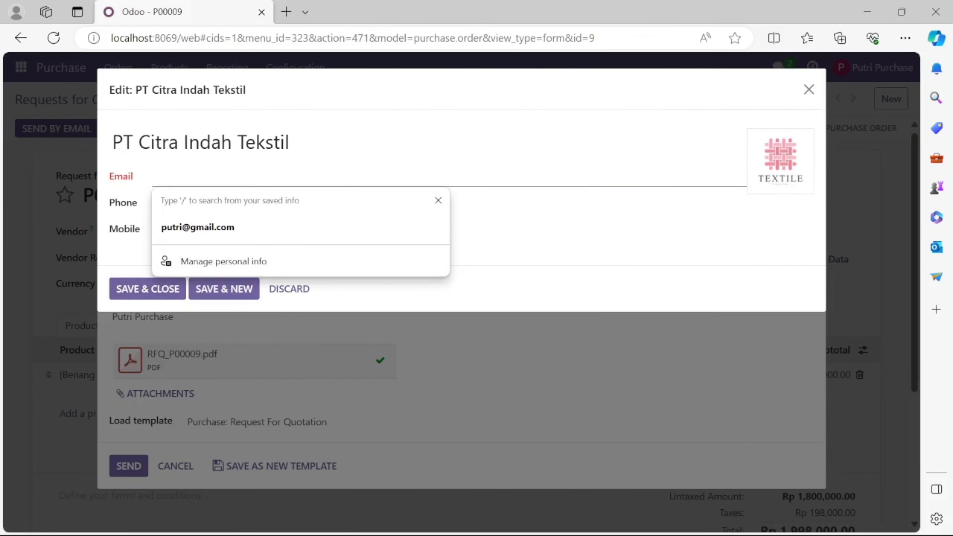
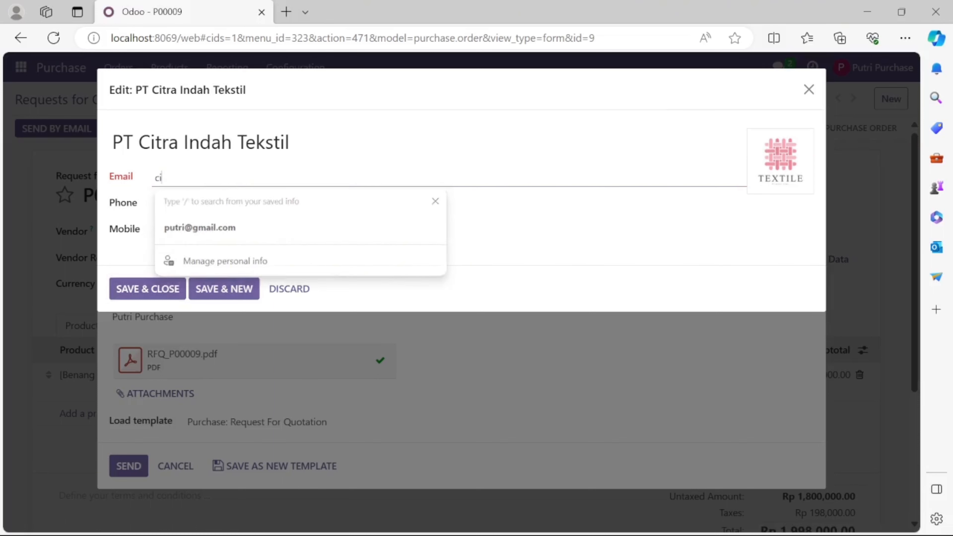
key("Tab")
key("Tab")
left_click(172, 290)
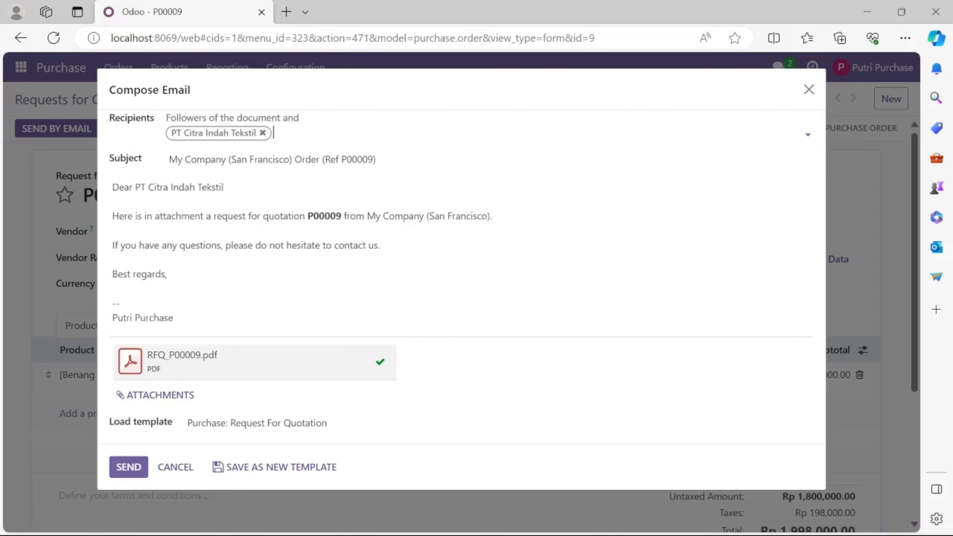
left_click(134, 466)
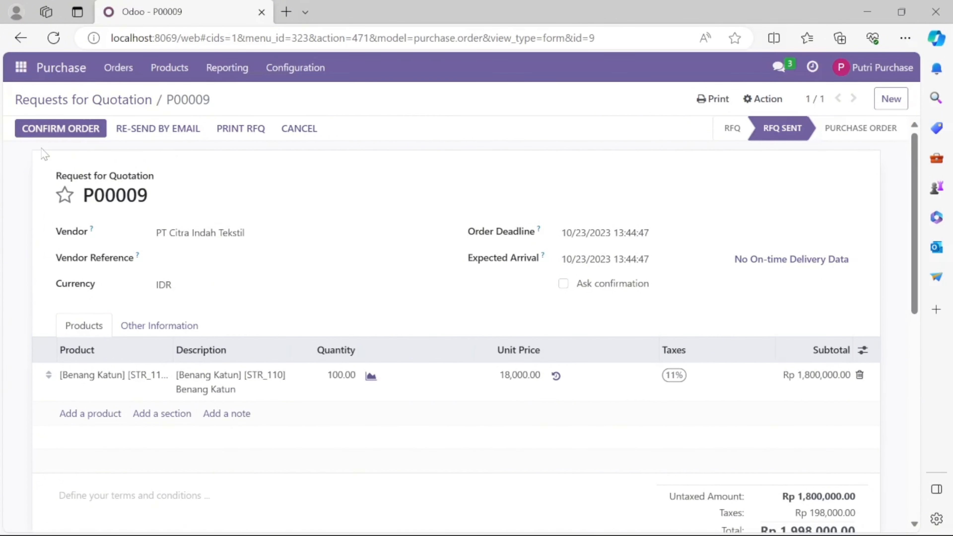
left_click(36, 129)
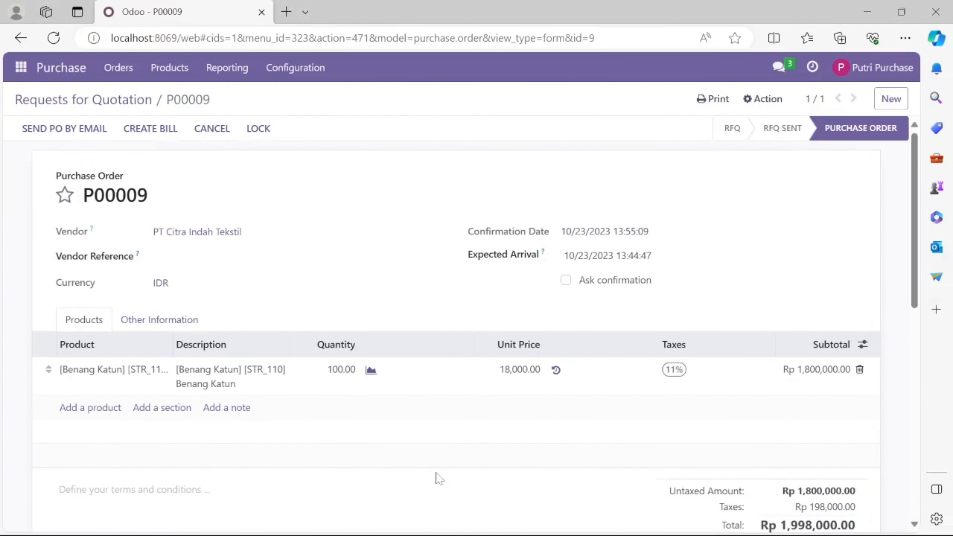
In the other Odoo window, open Accounting > Journal Entries and scroll through the posted entries
mouse_move(425, 525)
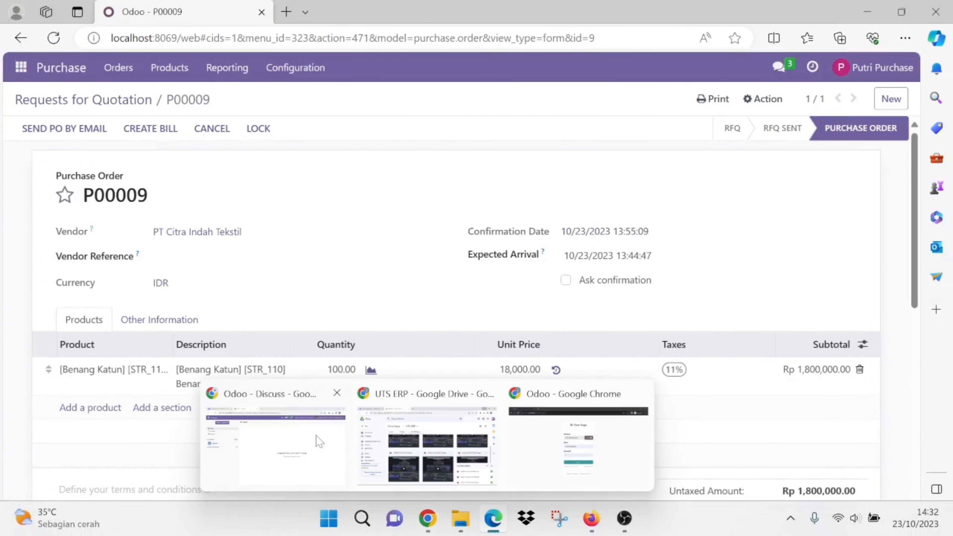
left_click(317, 442)
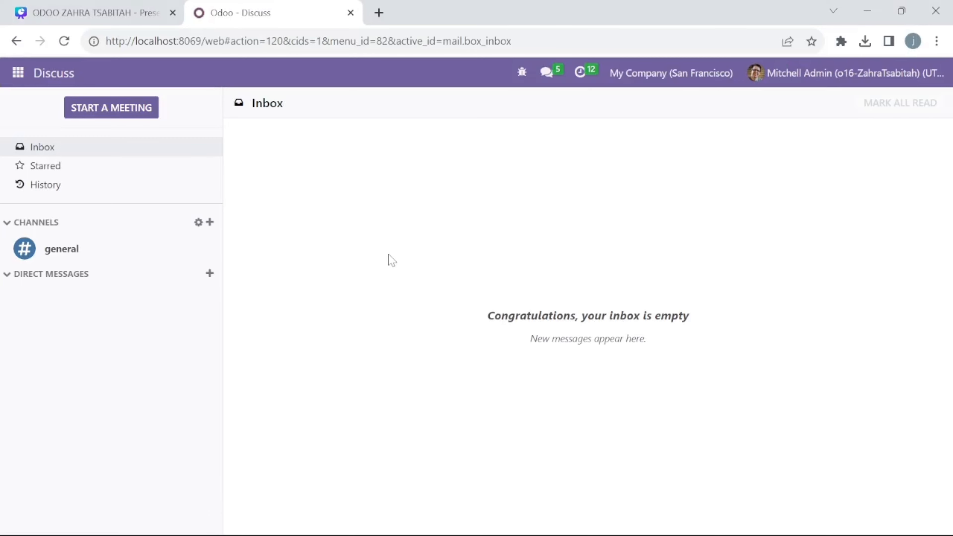
left_click(8, 83)
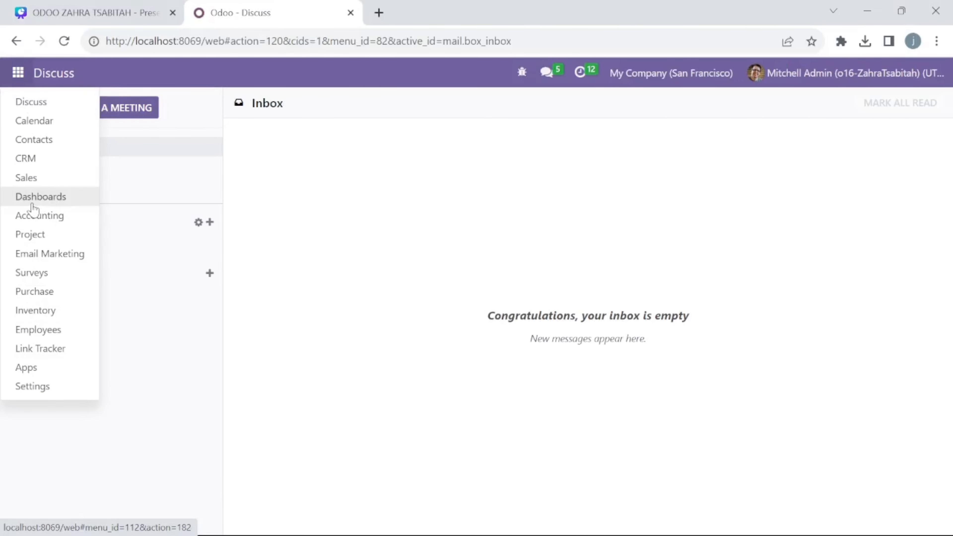
left_click(34, 217)
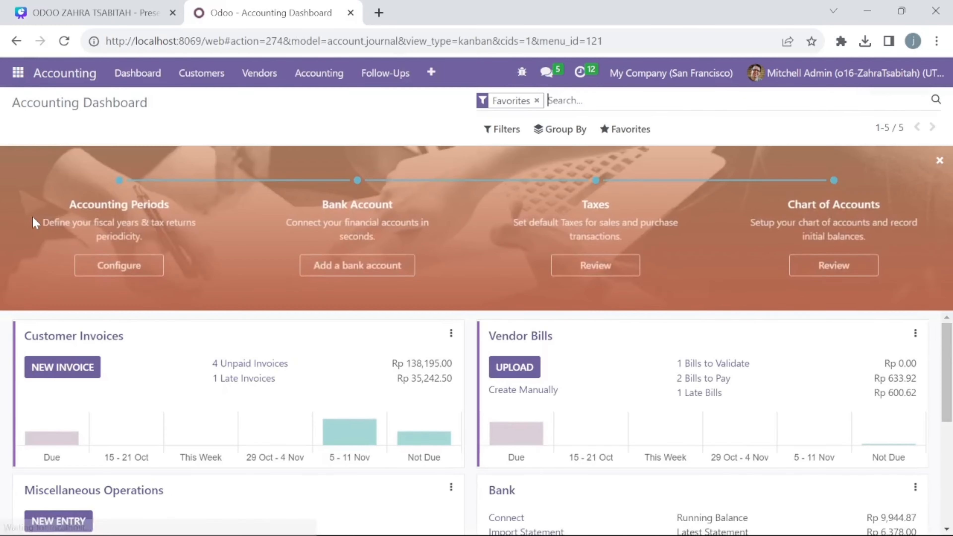
left_click(292, 83)
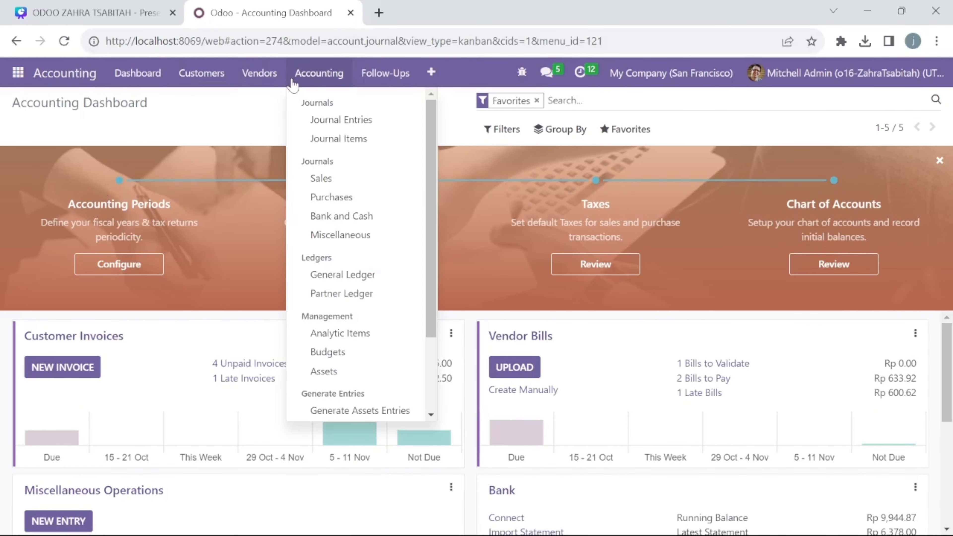
left_click(342, 120)
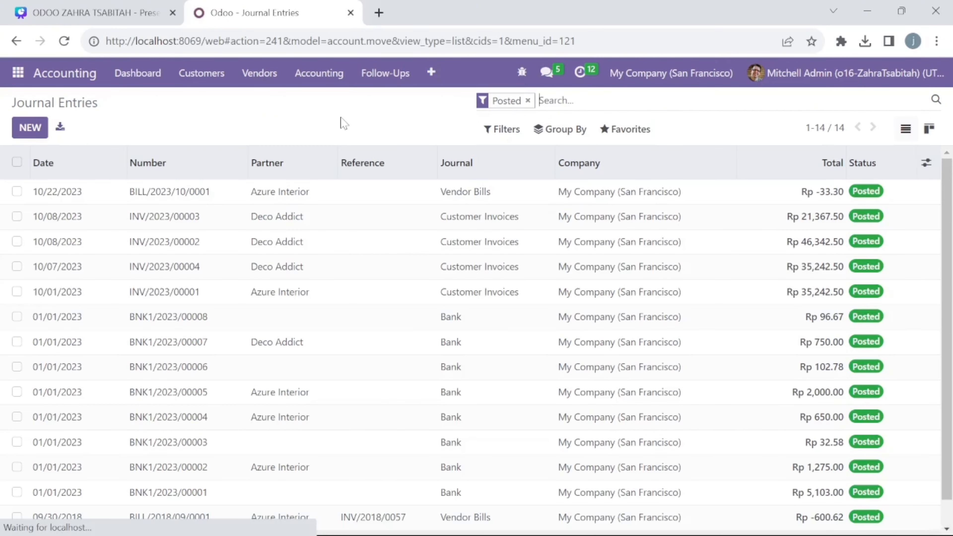
scroll(318, 254, "down", 1)
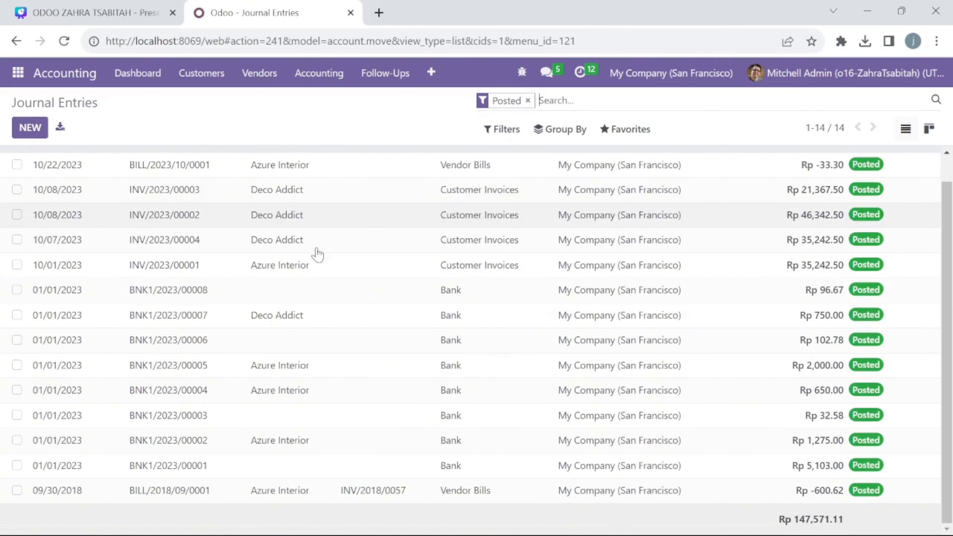
scroll(318, 254, "up", 1)
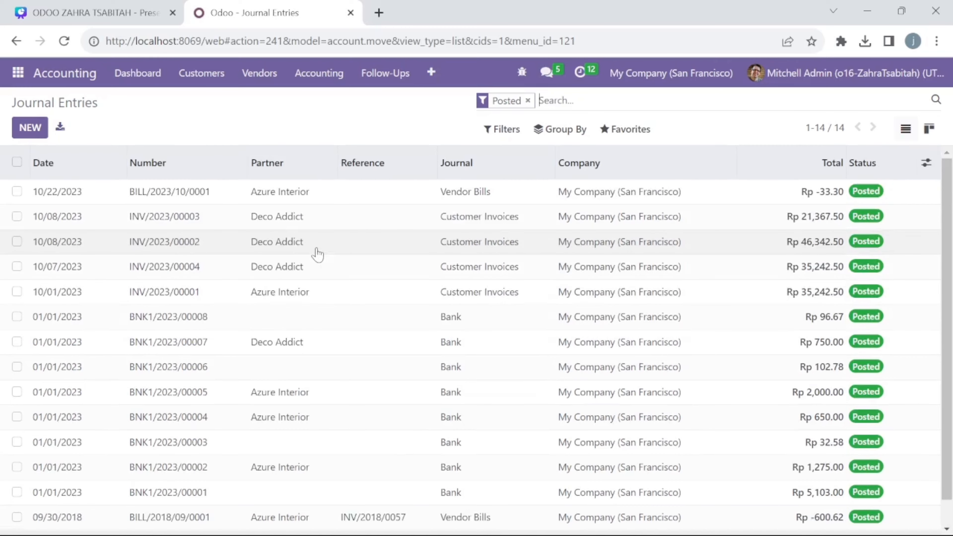
scroll(318, 253, "down", 1)
scroll(316, 252, "up", 1)
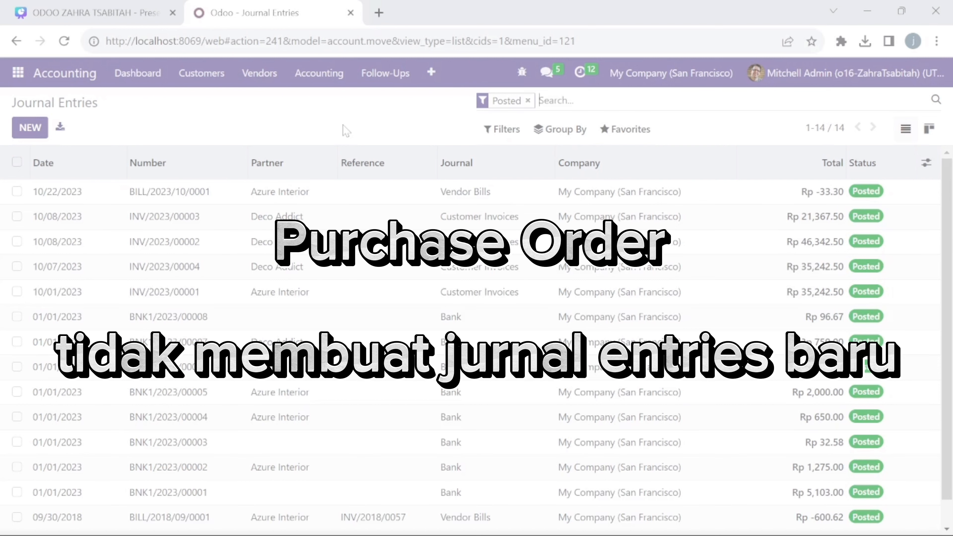
scroll(473, 224, "down", 1)
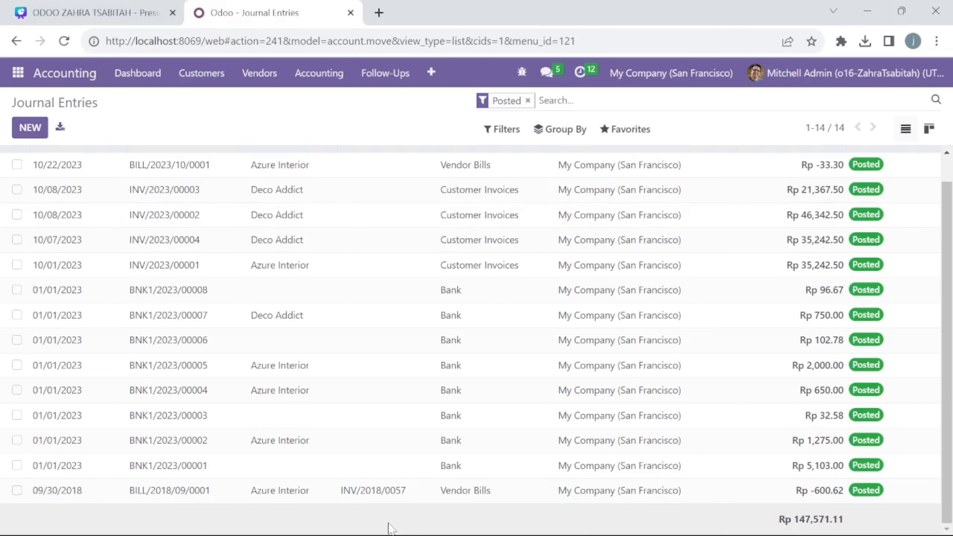
Bring forward the incognito window showing the Odoo login page
mouse_move(396, 534)
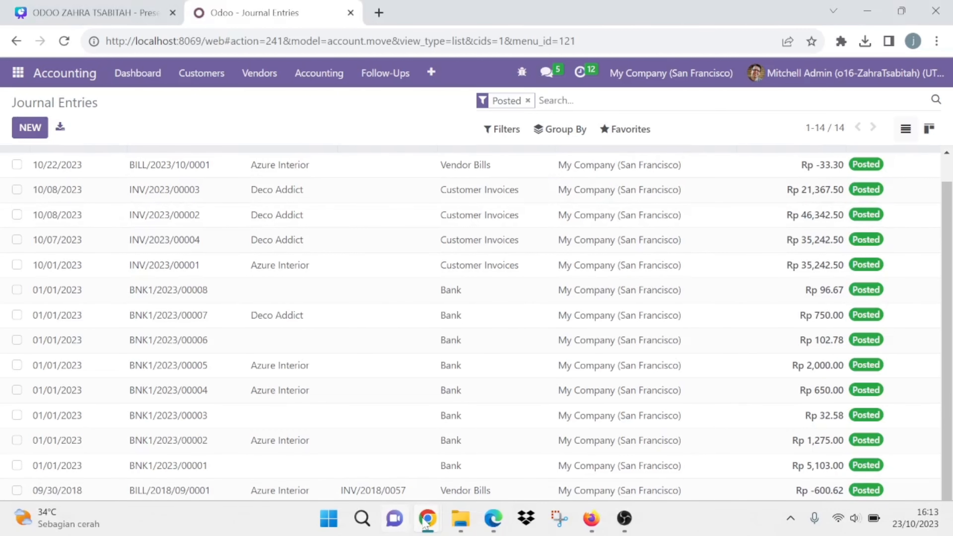
mouse_move(430, 522)
left_click(554, 449)
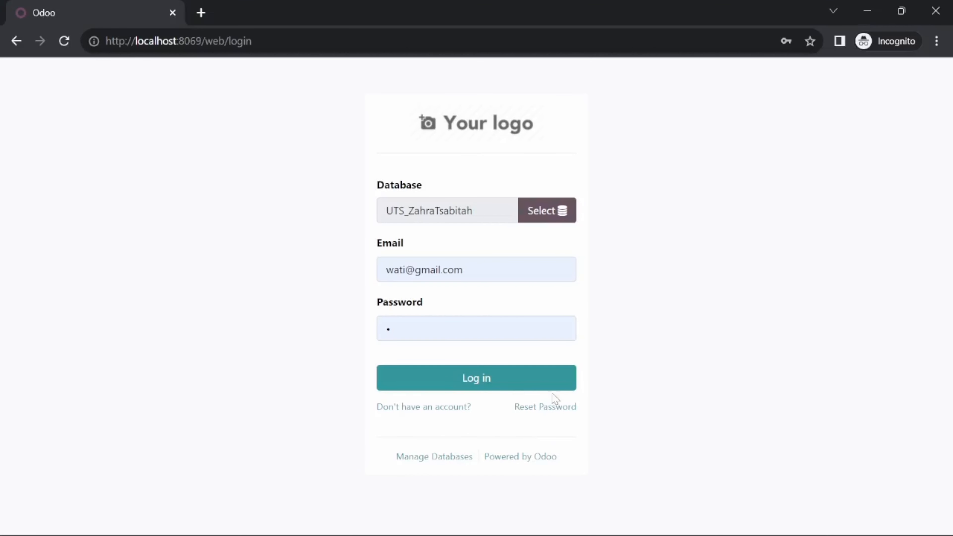
Log in as the warehouse user and open the Inventory receipts list
left_click(535, 391)
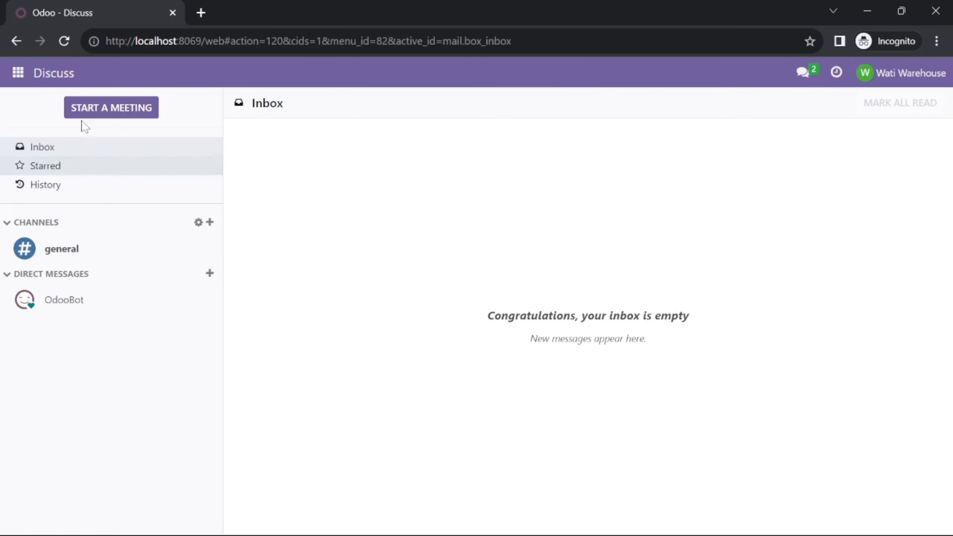
left_click(18, 73)
left_click(57, 181)
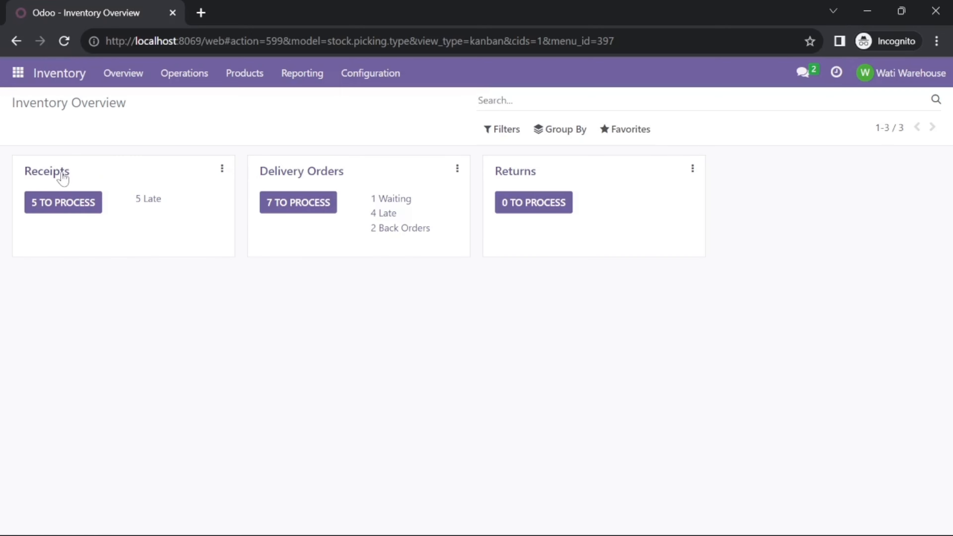
left_click(60, 178)
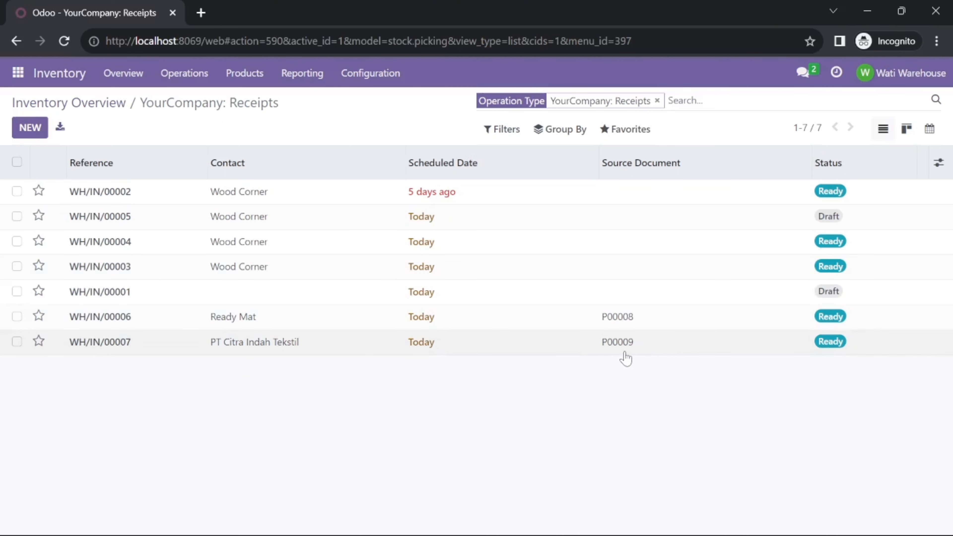
Open receipt WH/IN/00007, set Benang Katun's done quantity to 100, and validate it
left_click(251, 344)
left_click(844, 359)
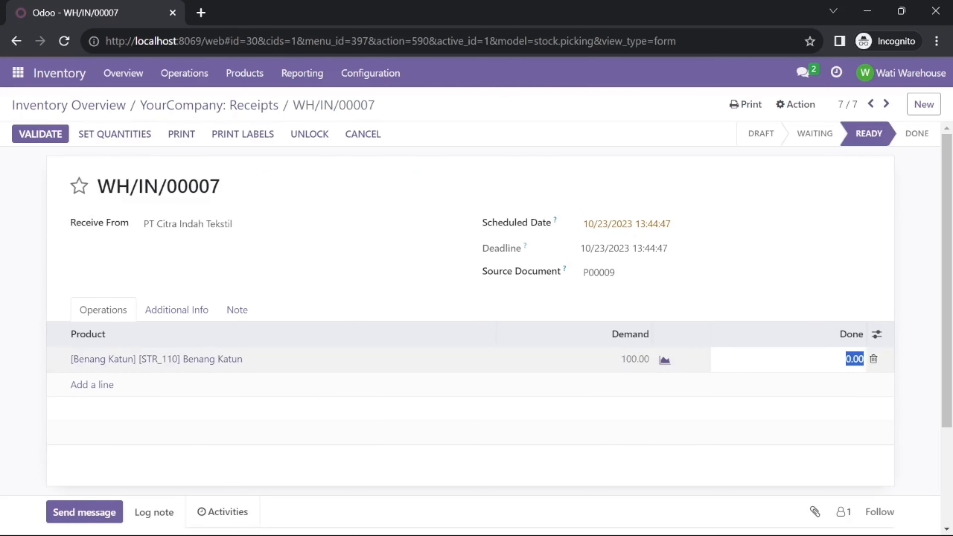
left_click(845, 359)
left_click(875, 266)
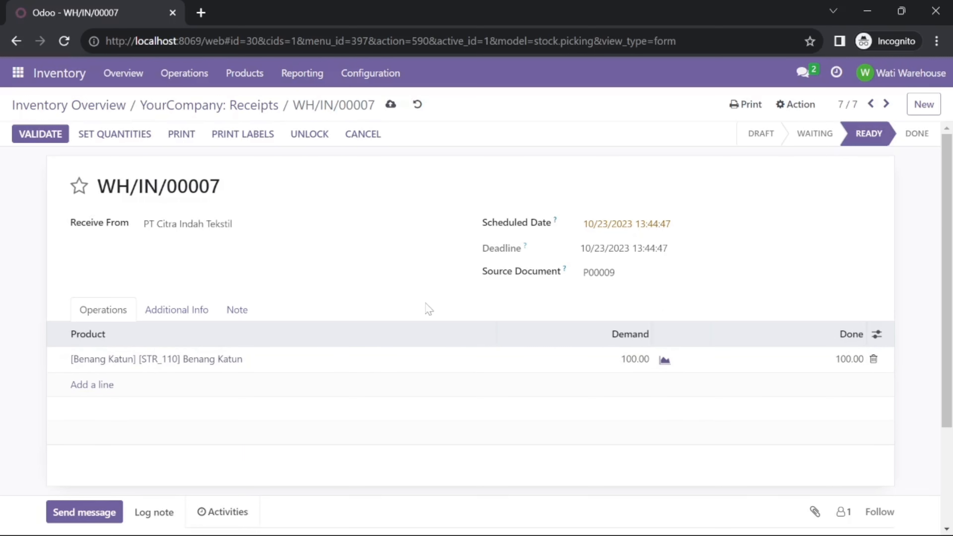
left_click(26, 139)
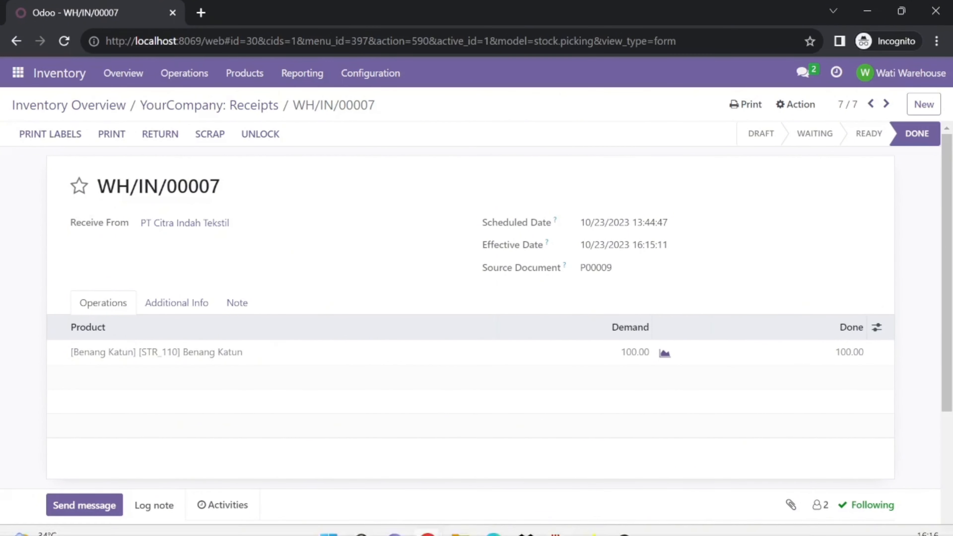
Refresh purchase order P00009 and create a vendor bill for its 100 Benang Katun
mouse_move(484, 521)
left_click(481, 439)
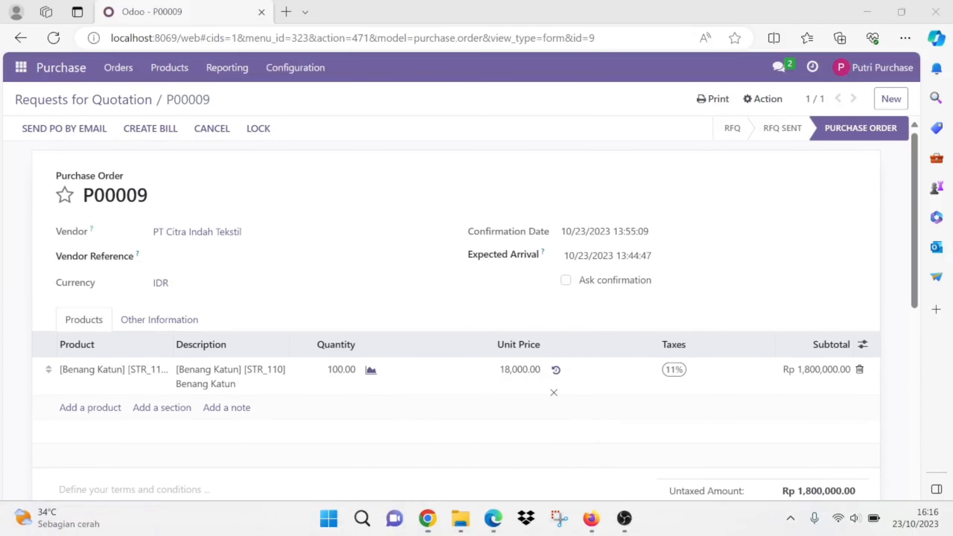
left_click(53, 38)
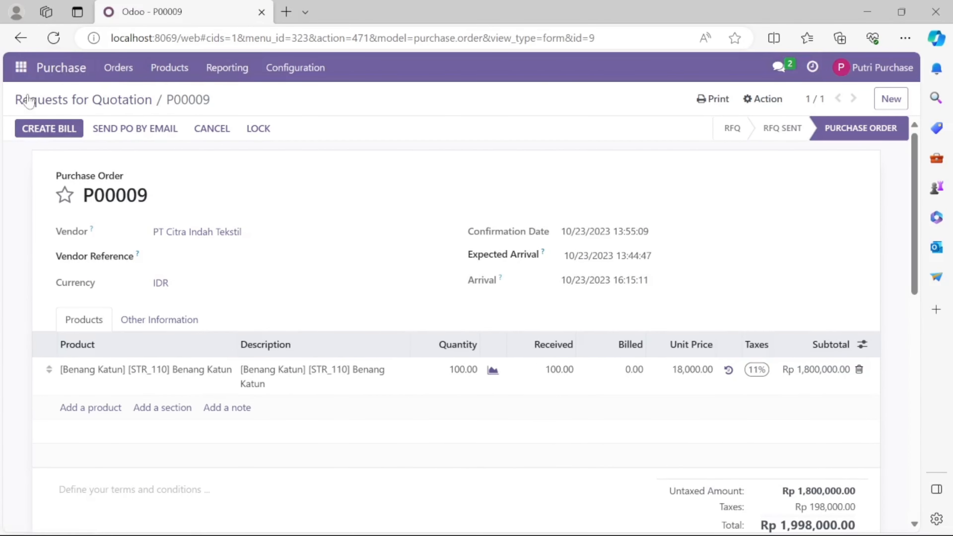
left_click(76, 136)
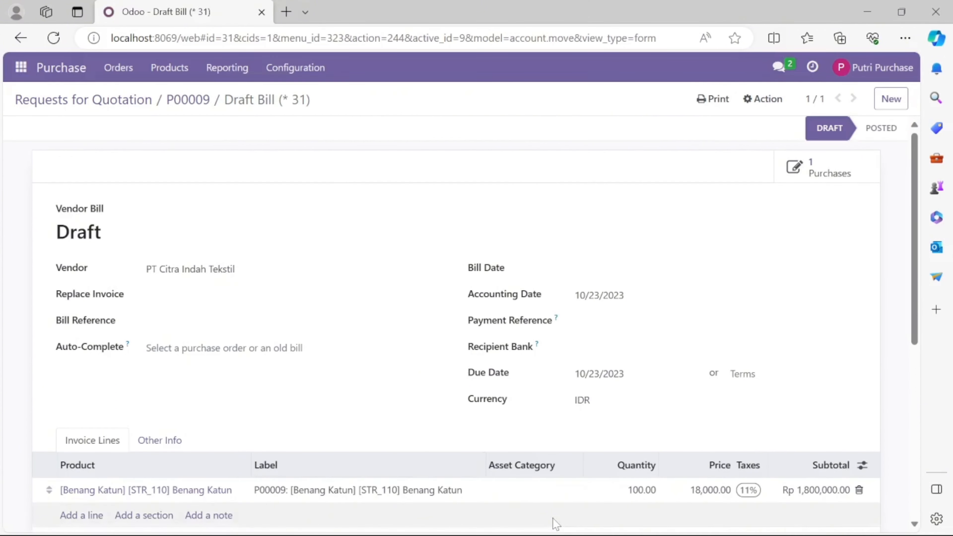
Log in as the accountant and open the Accounting vendor bills list
left_click(591, 525)
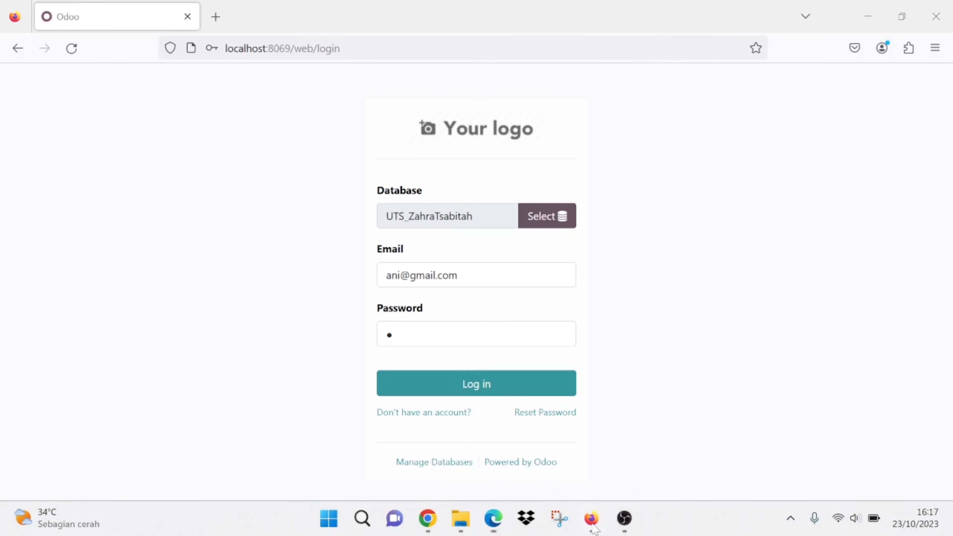
left_click(543, 383)
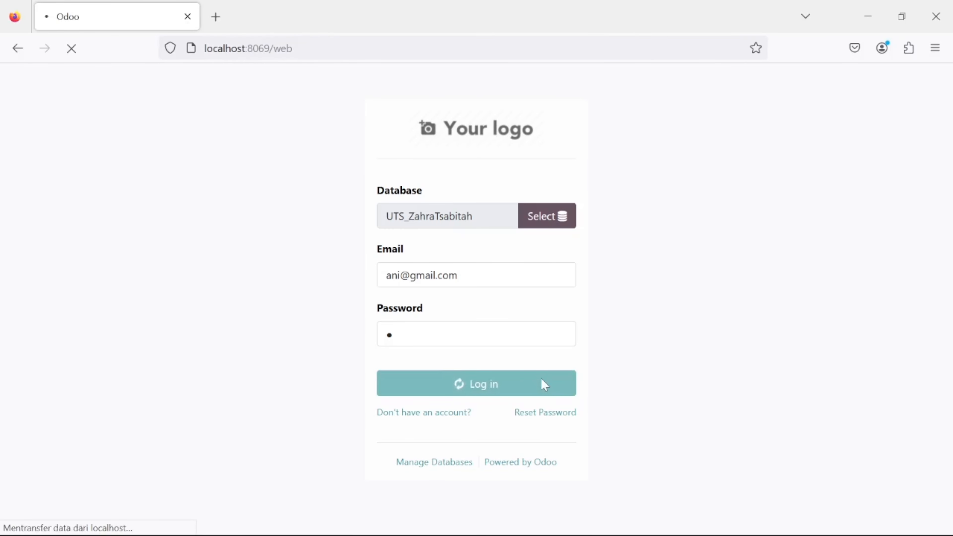
left_click(19, 80)
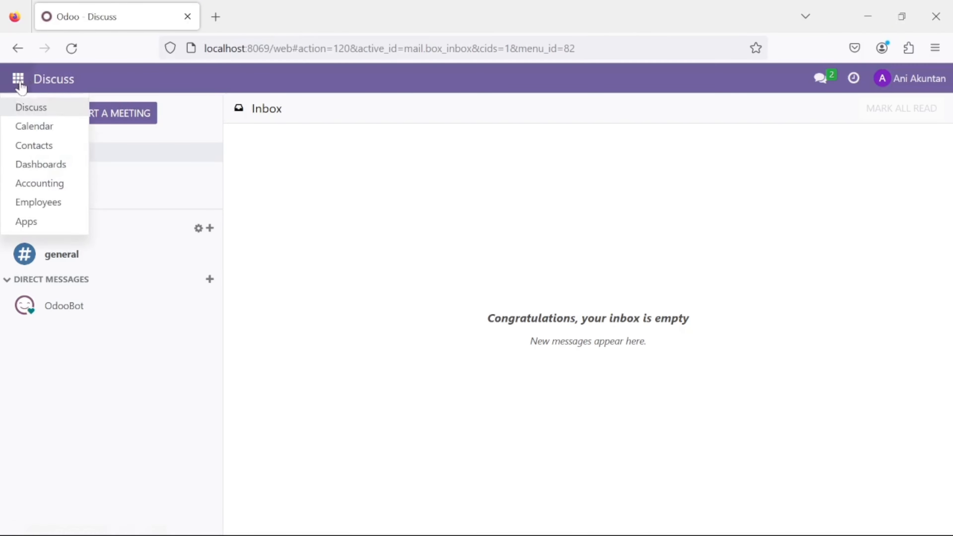
left_click(48, 199)
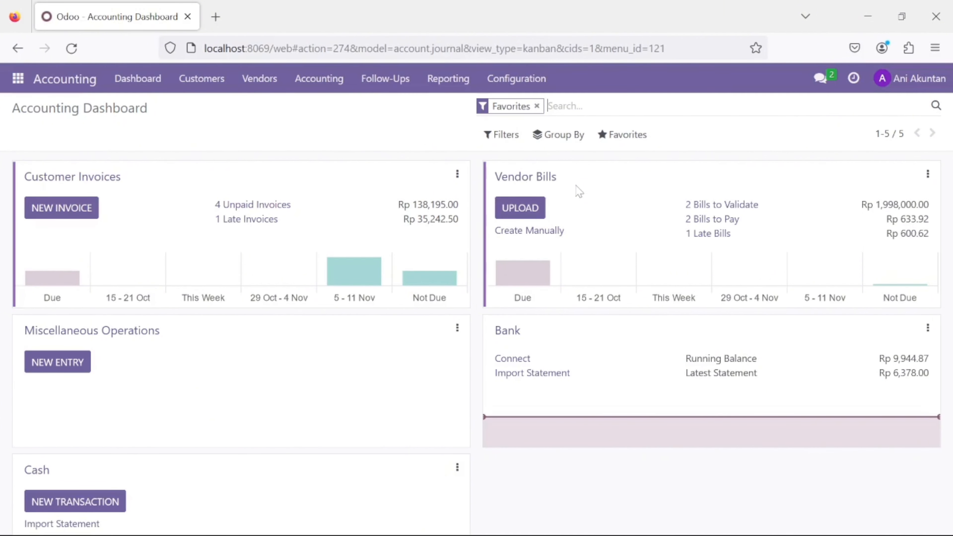
left_click(523, 182)
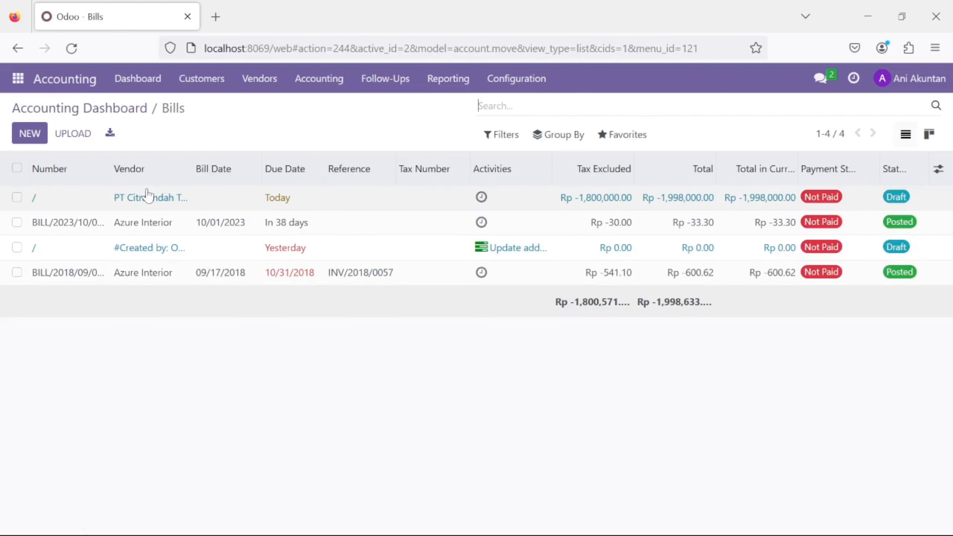
Date the PT Citra Indah Tekstil draft bill 10/23/2023 and confirm it as BILL/2023/10/0002
left_click(148, 206)
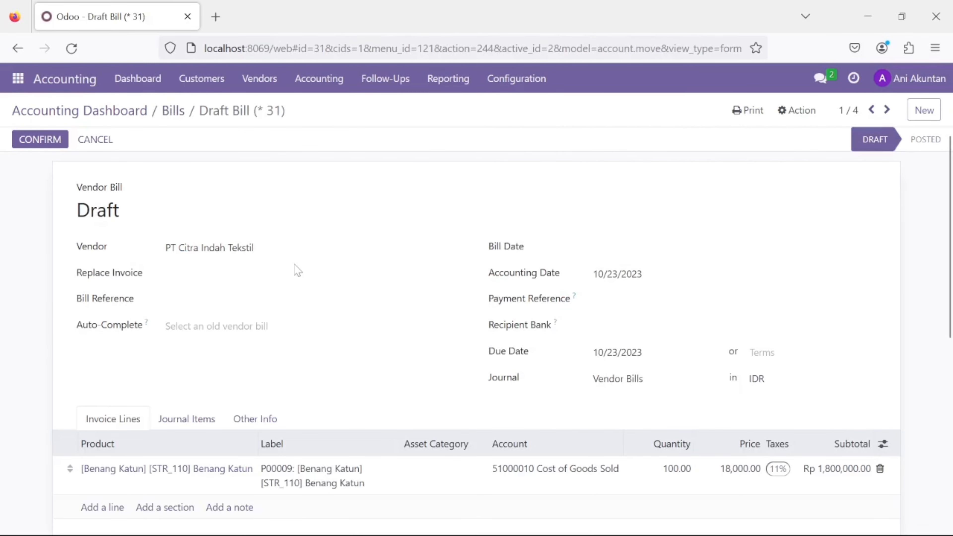
left_click(637, 249)
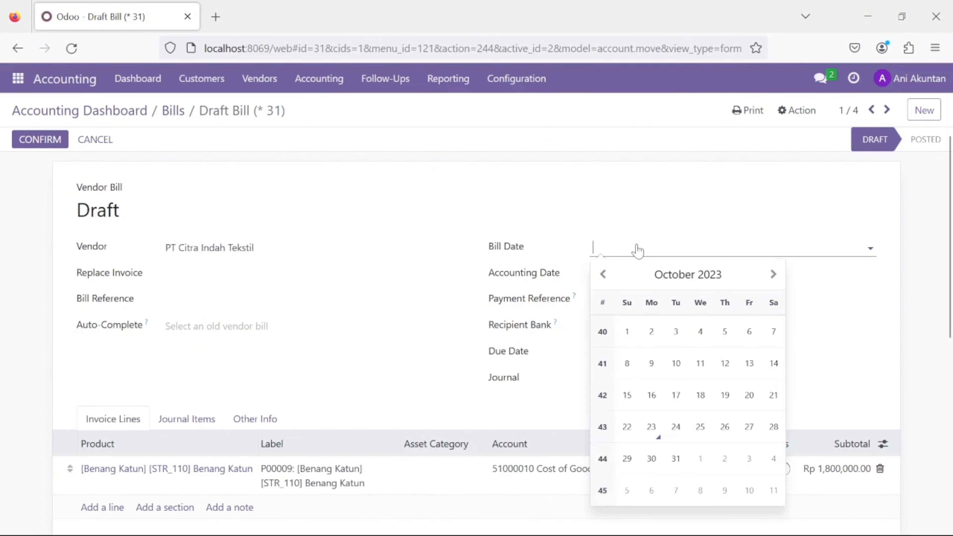
left_click(652, 427)
left_click(443, 274)
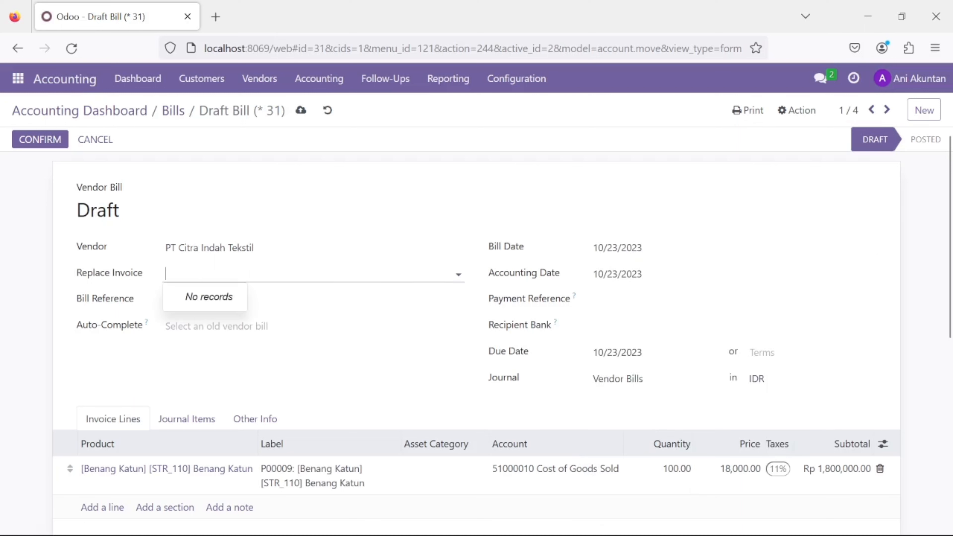
left_click(472, 273)
scroll(476, 279, "down", 2)
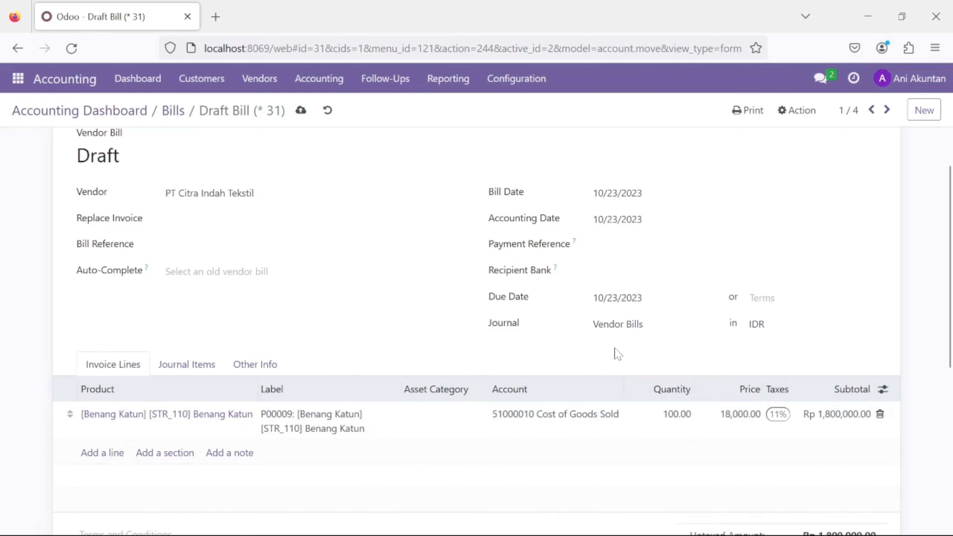
scroll(618, 353, "up", 2)
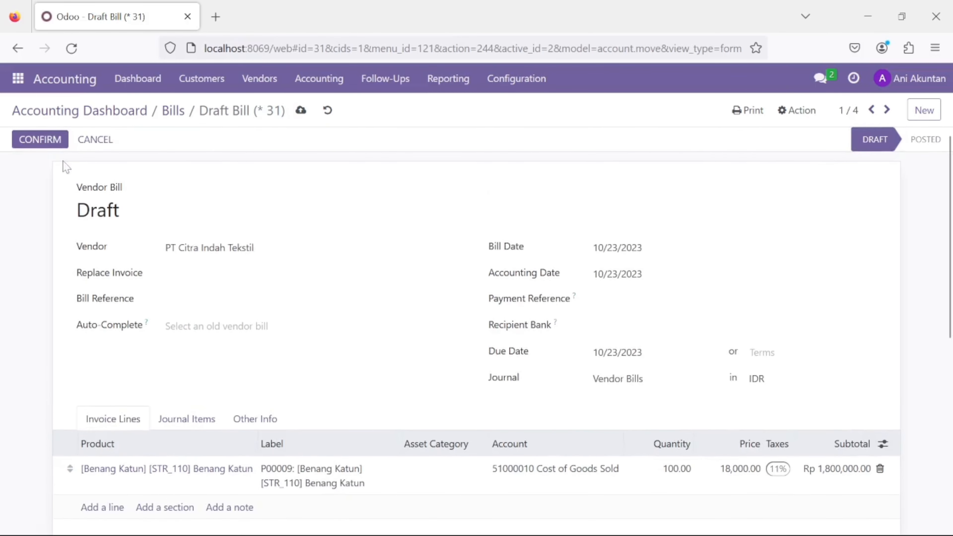
left_click(39, 139)
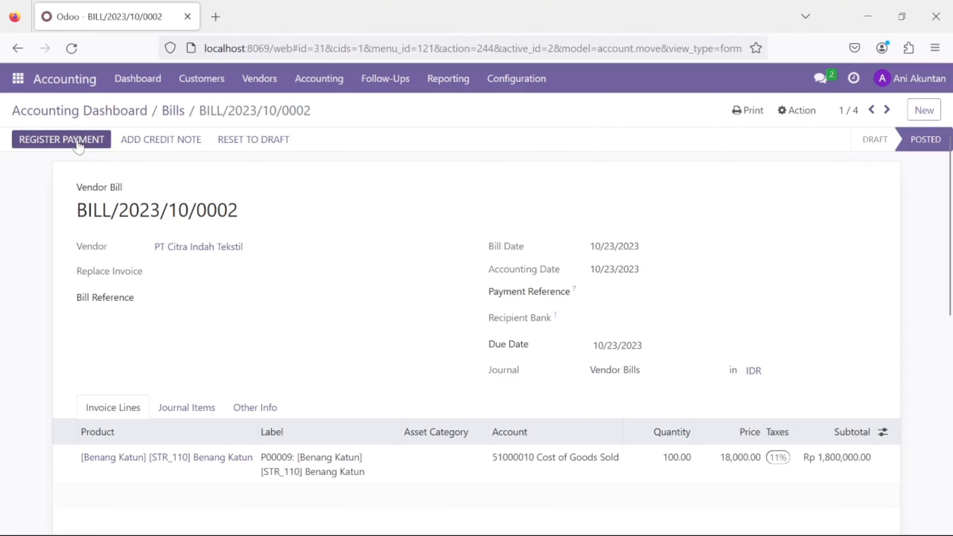
left_click(78, 142)
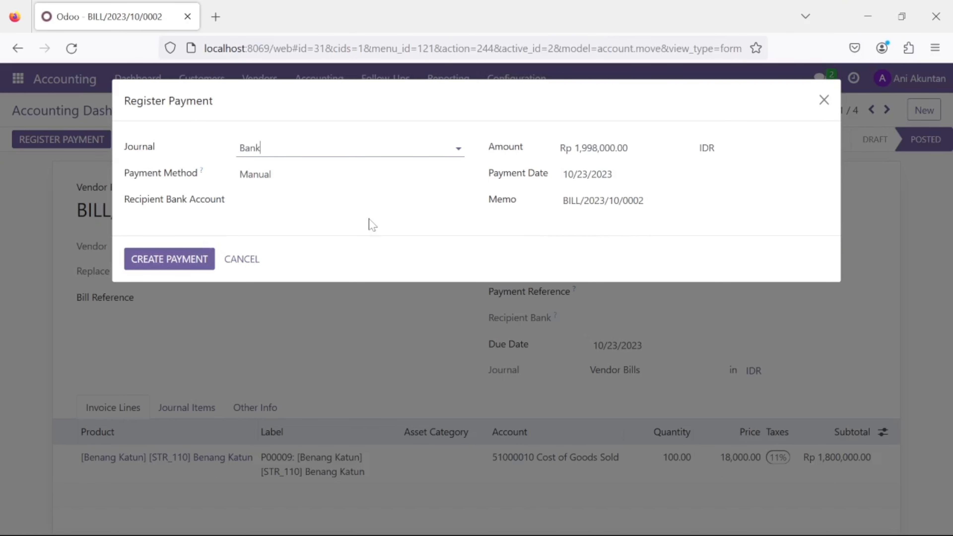
Create the Rp 1,998,000.00 Bank payment for the bill, then open the Journals configuration list
left_click(188, 262)
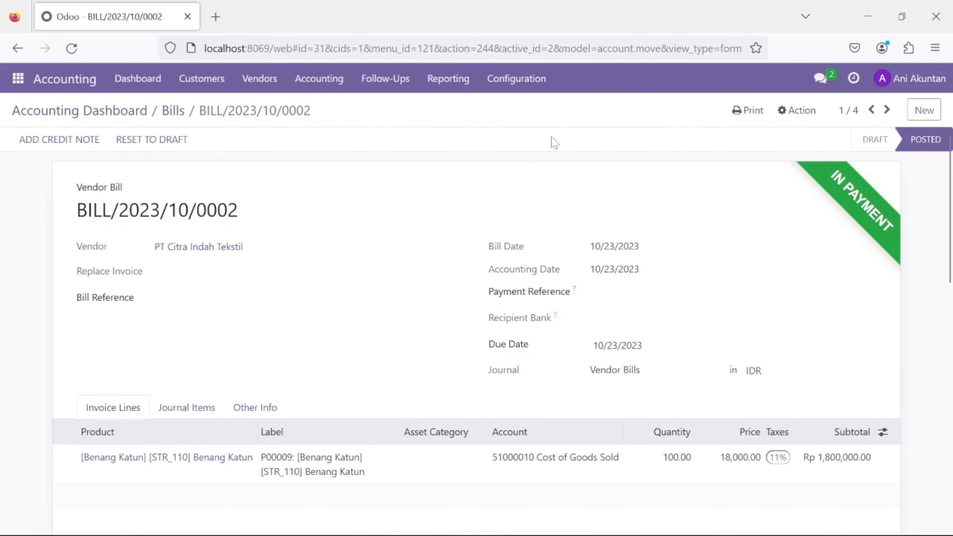
left_click(513, 85)
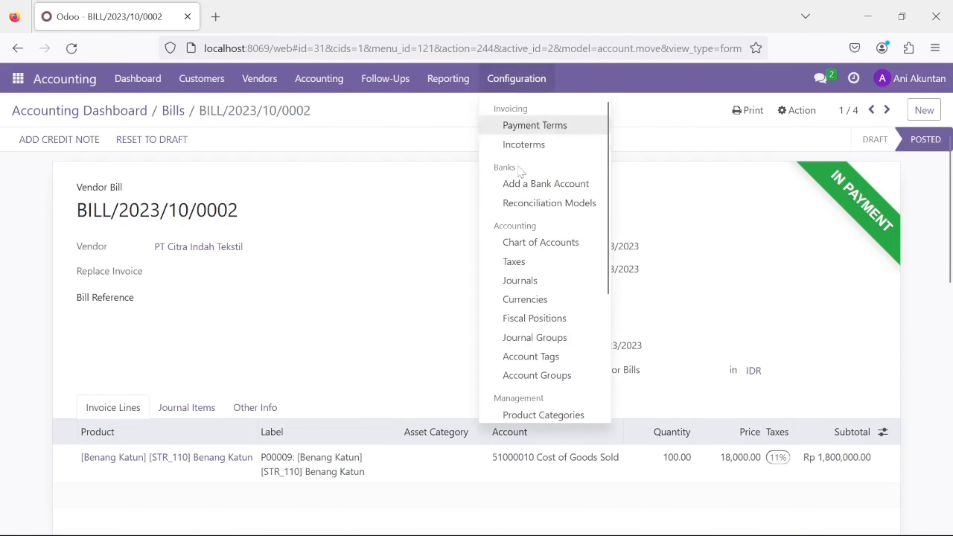
left_click(543, 289)
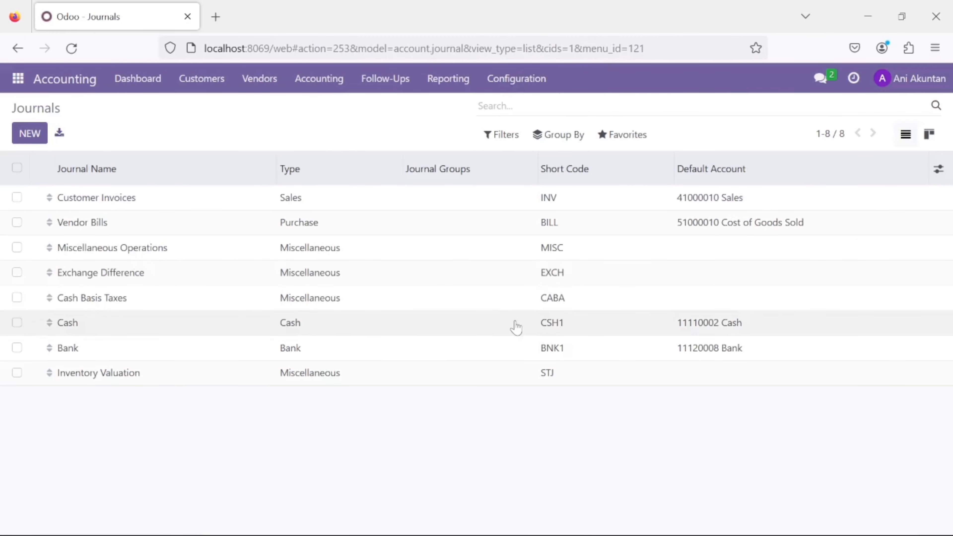
Set the Bank journal's Manual incoming and outgoing outstanding accounts to 11120008 Bank and save
left_click(504, 349)
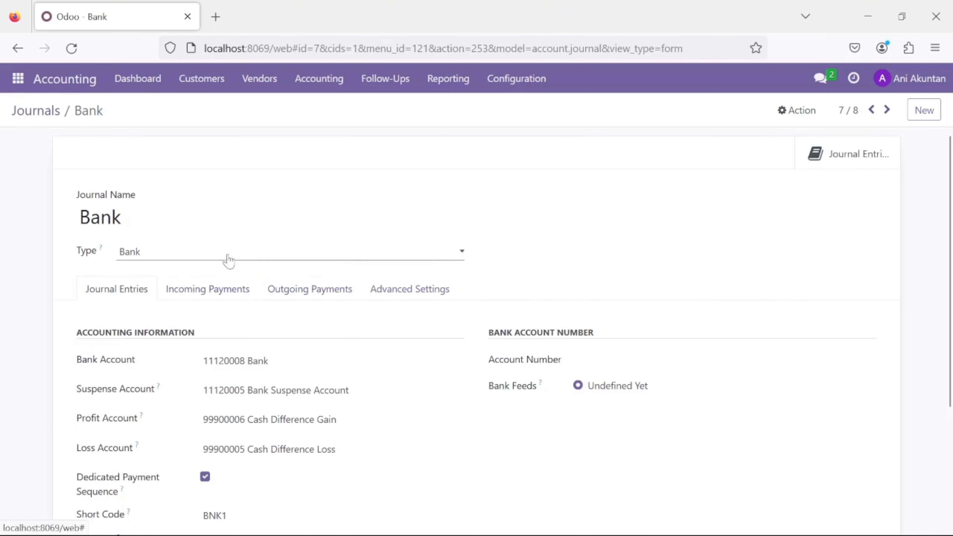
left_click(232, 297)
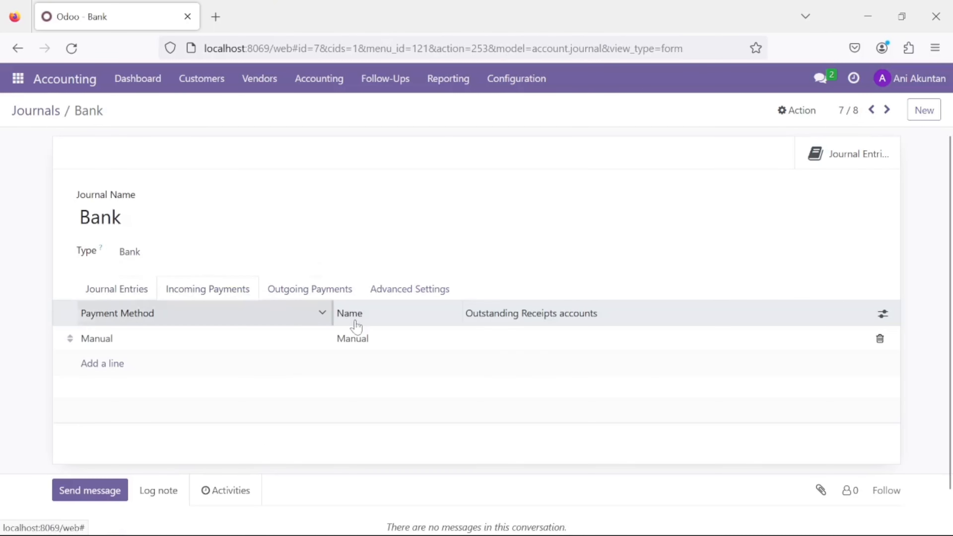
left_click(498, 348)
type("Ban")
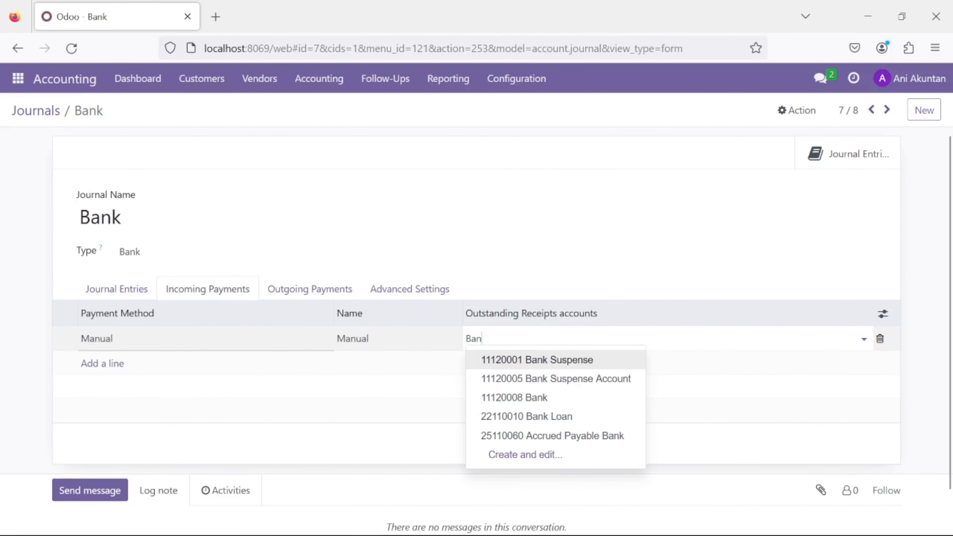
left_click(520, 397)
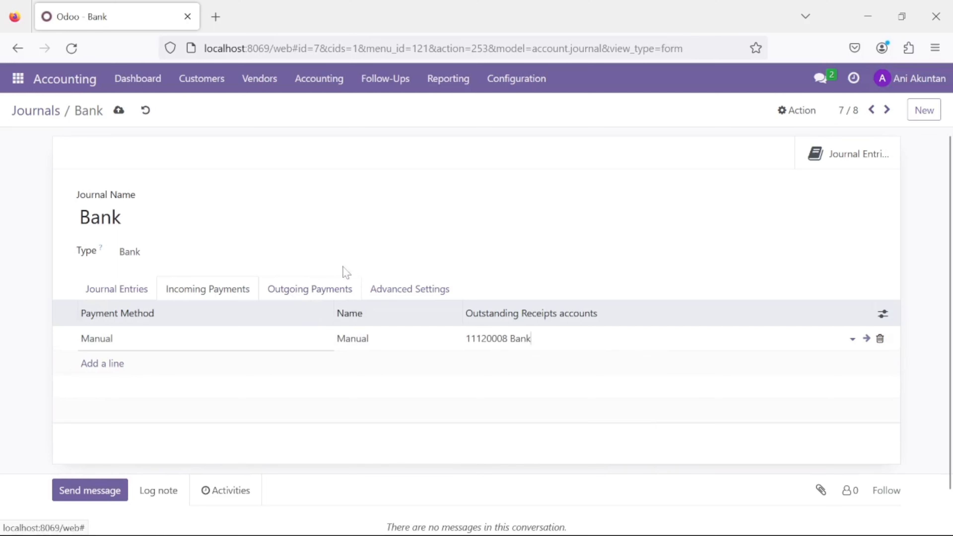
left_click(310, 294)
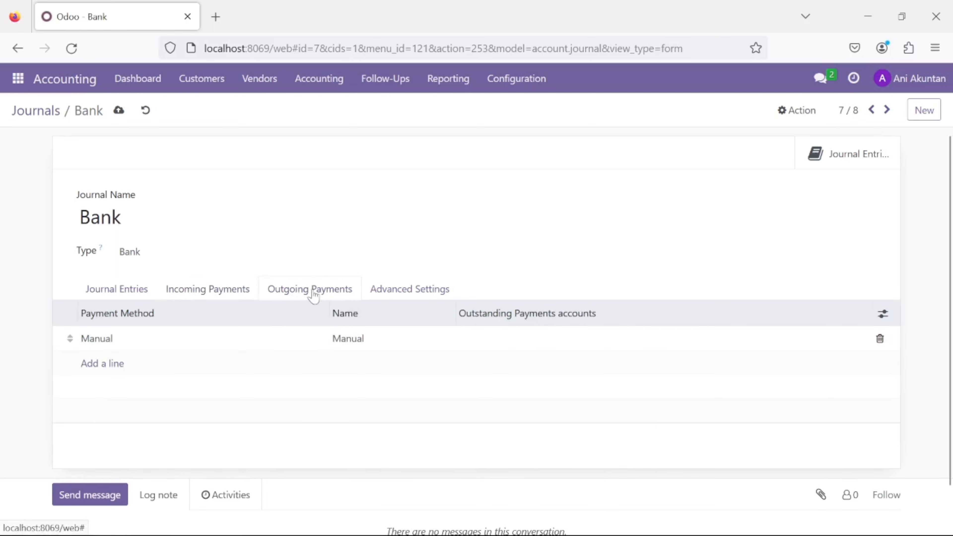
left_click(498, 347)
type("Bank")
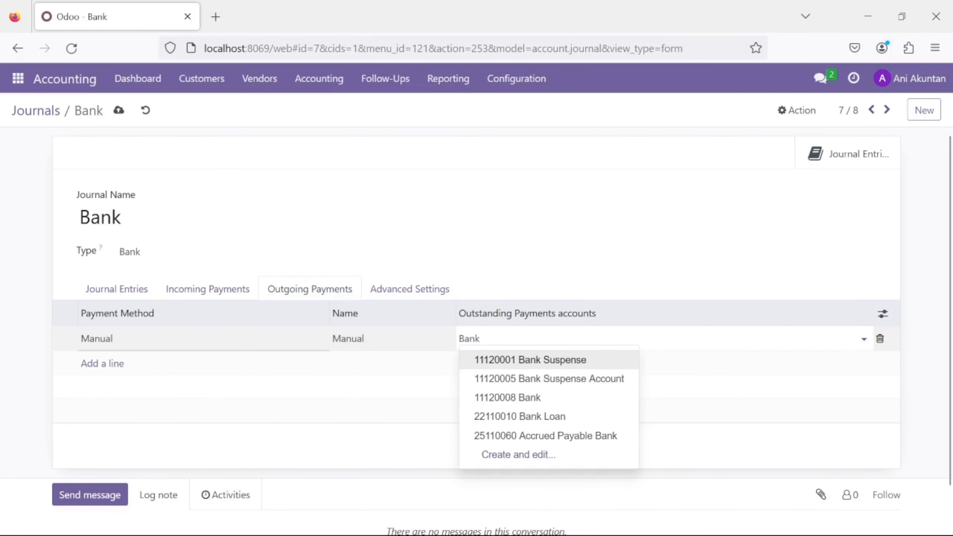
left_click(491, 398)
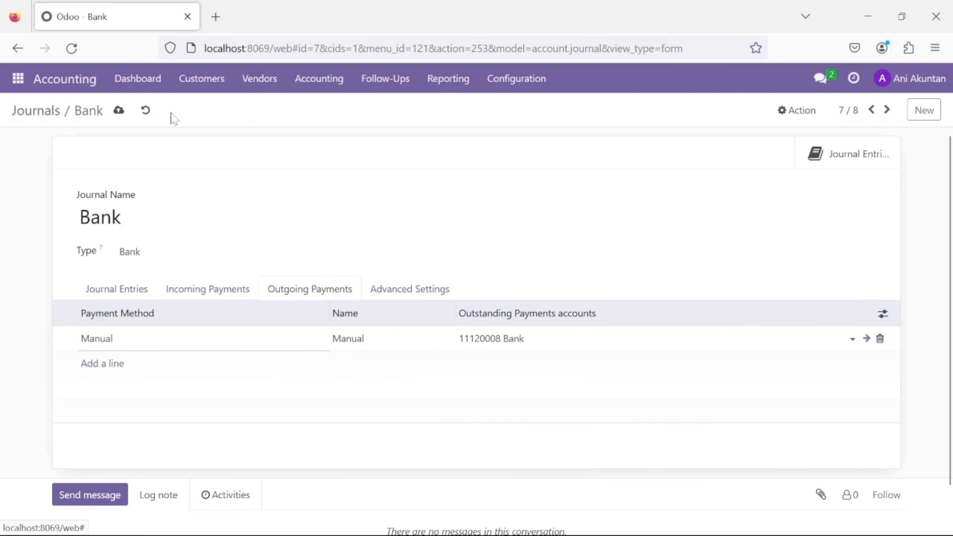
left_click(119, 110)
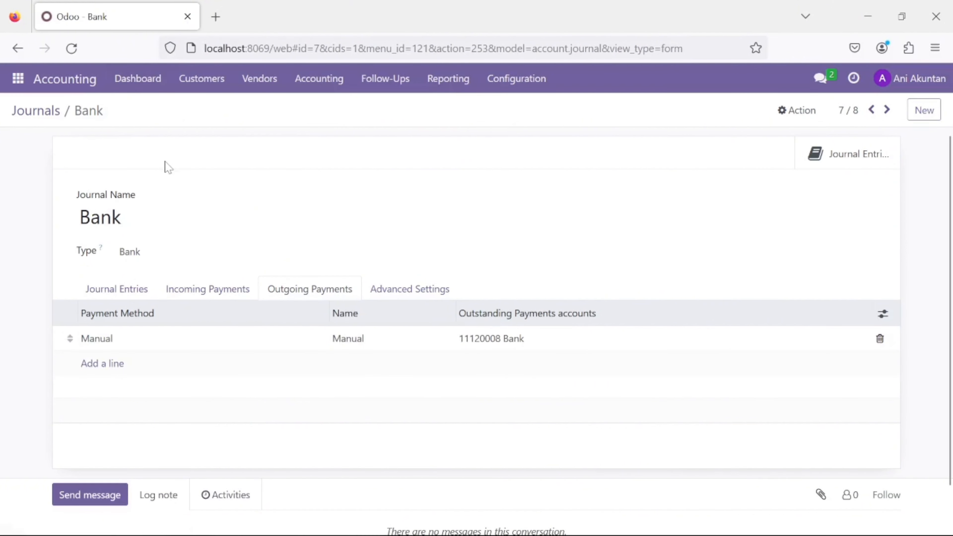
left_click(76, 78)
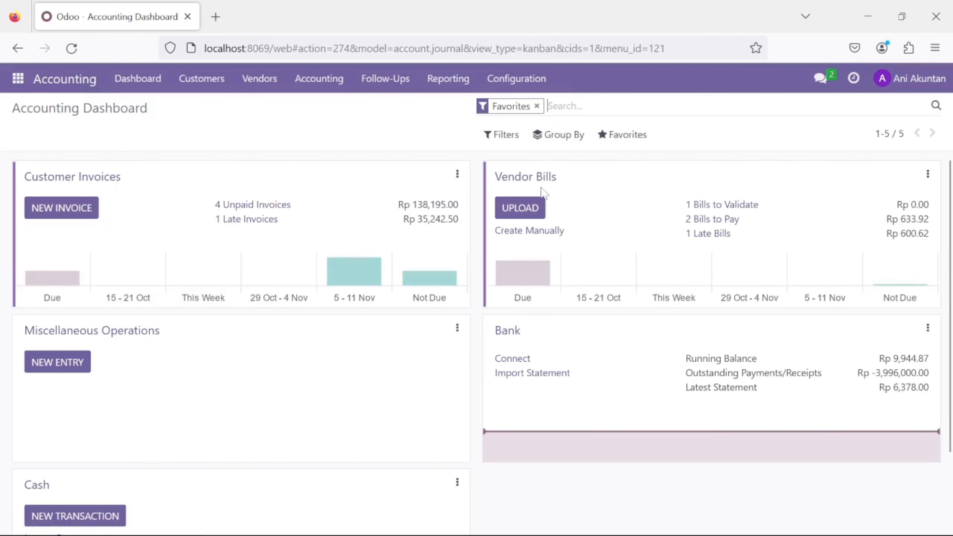
Reset BILL/2023/10/0002 to draft, confirm it again, and pay Rp 1,998,000.00 from Bank
left_click(538, 180)
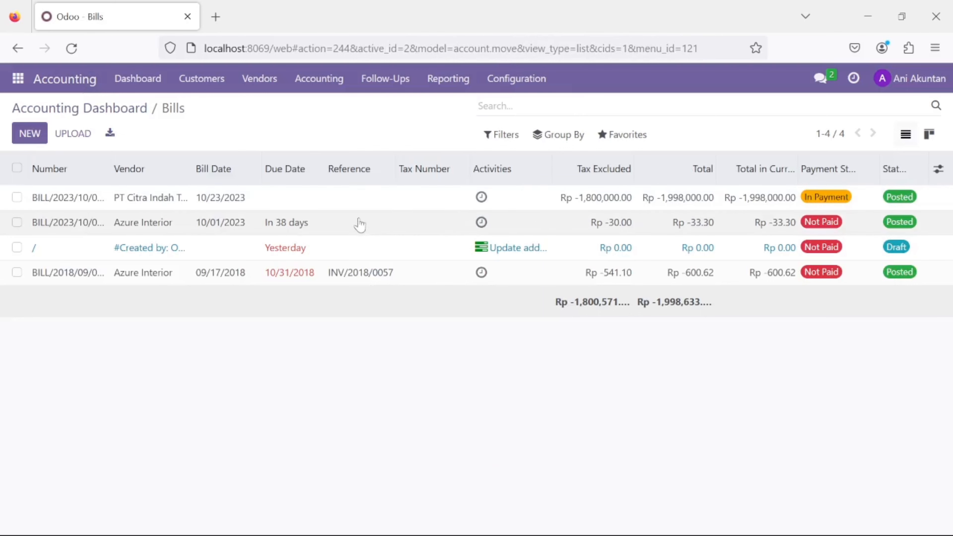
left_click(333, 208)
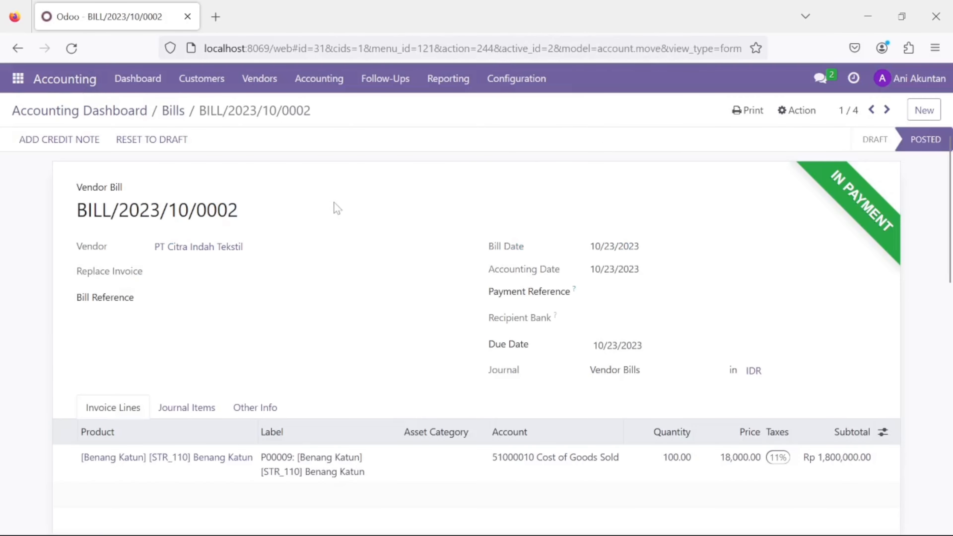
left_click(111, 112)
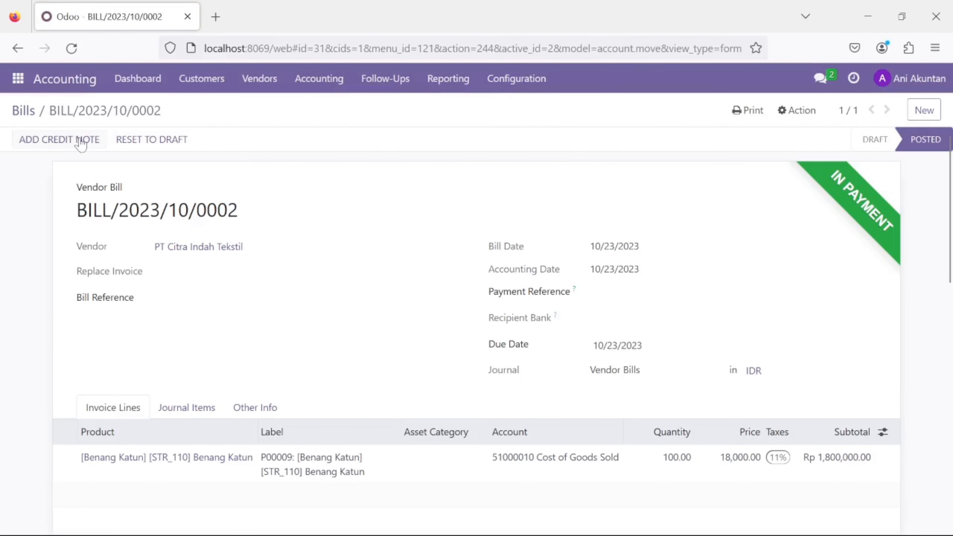
left_click(133, 140)
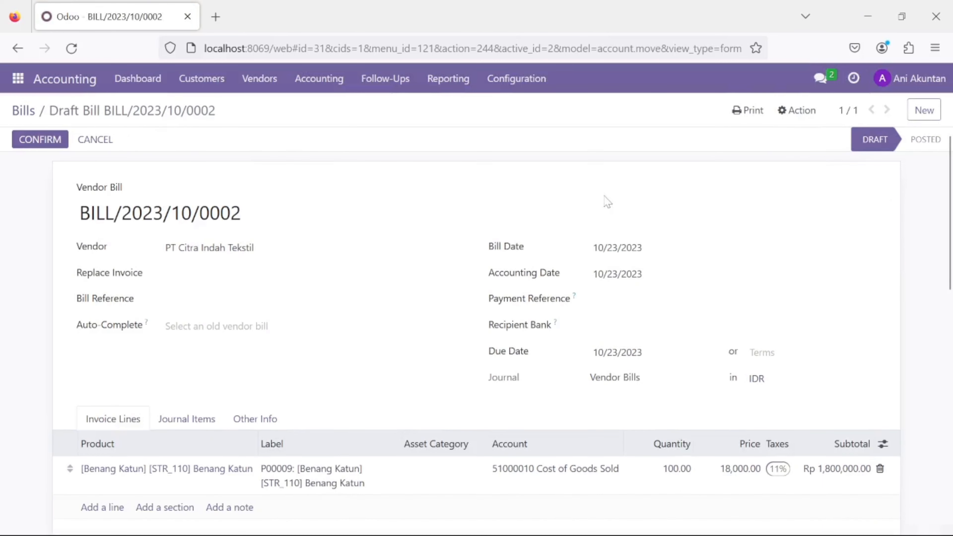
left_click(49, 142)
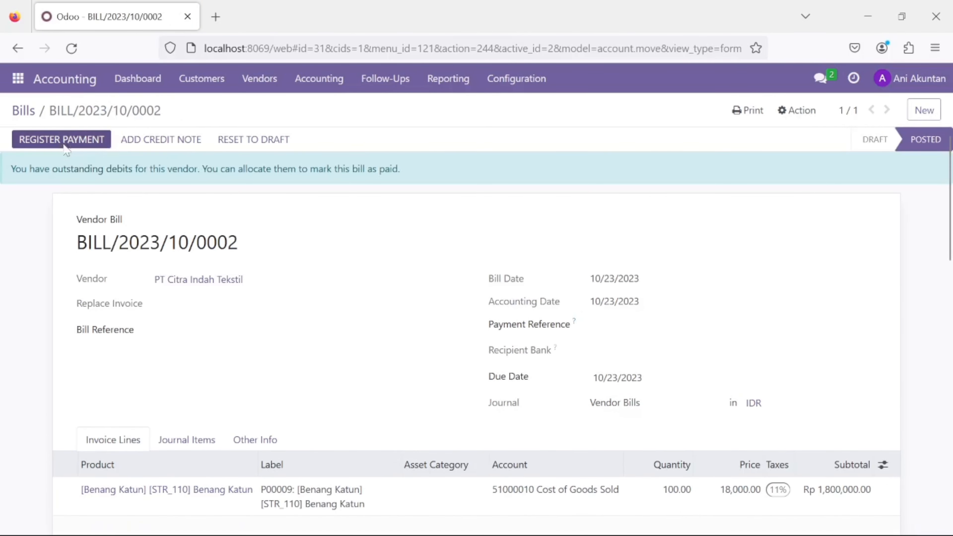
left_click(64, 142)
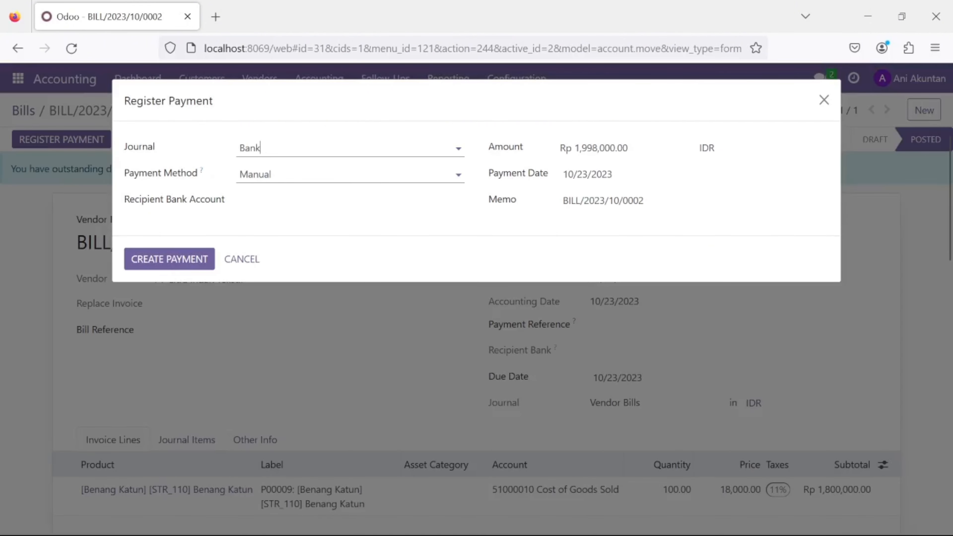
left_click(171, 260)
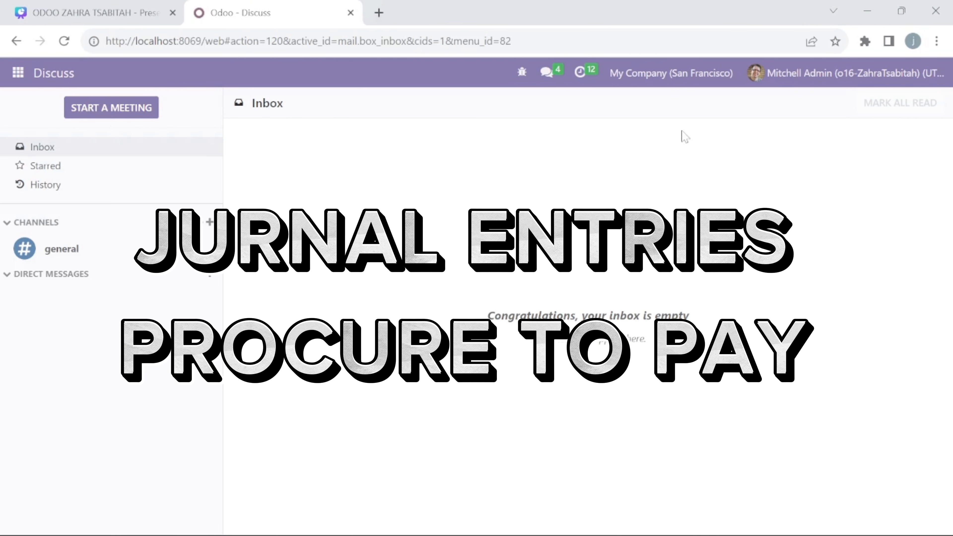
In Accounting's Journal Entries, select the bill and PBNK1/2023/00002 rows, then open BILL/2023/10/0002
left_click(9, 75)
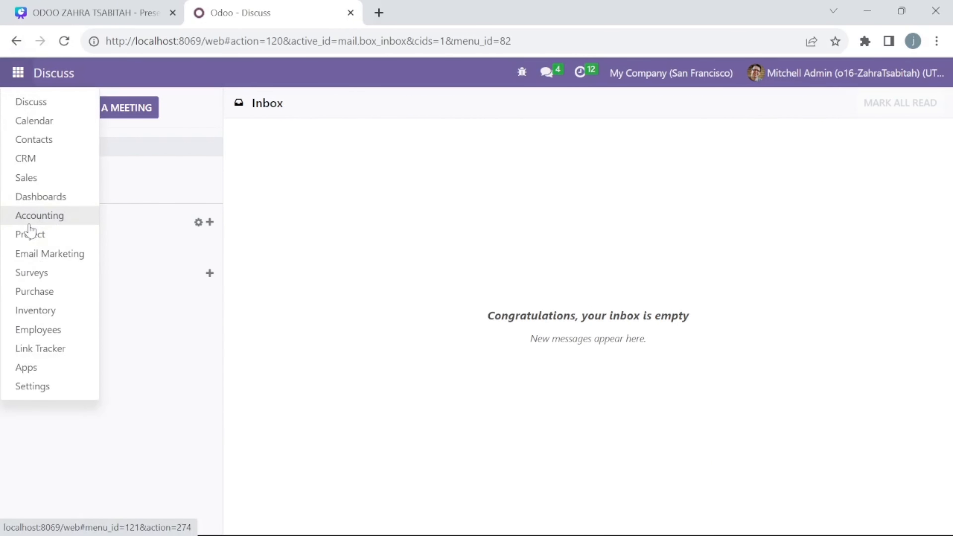
left_click(37, 216)
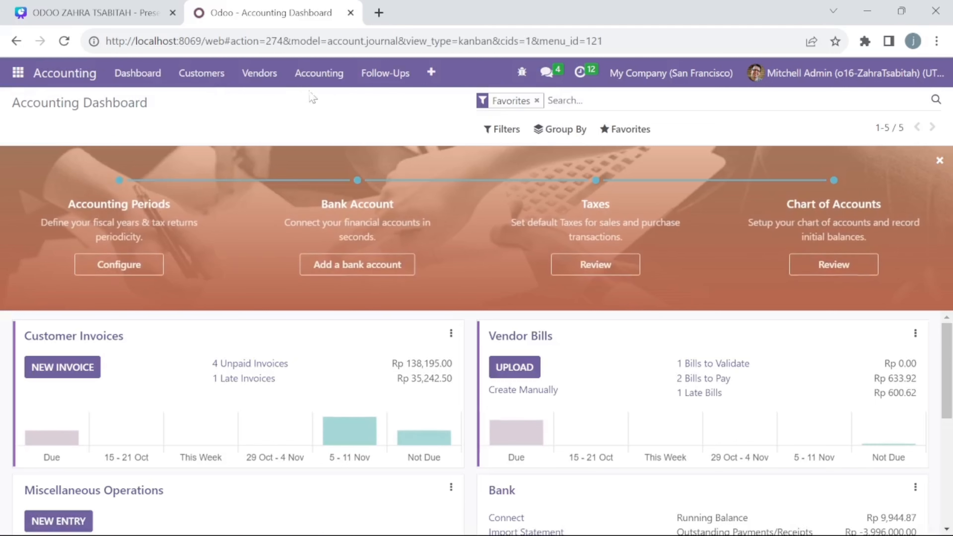
left_click(319, 73)
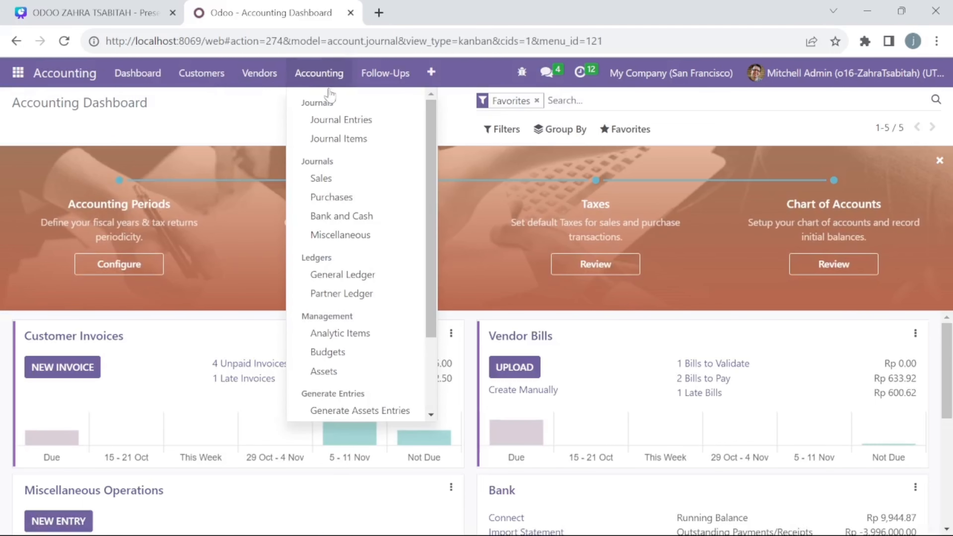
left_click(333, 120)
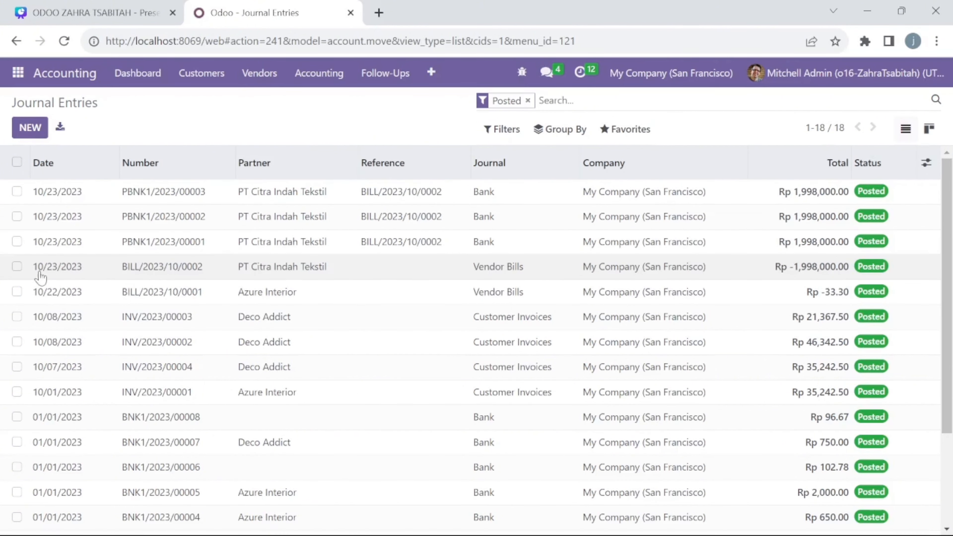
left_click(16, 266)
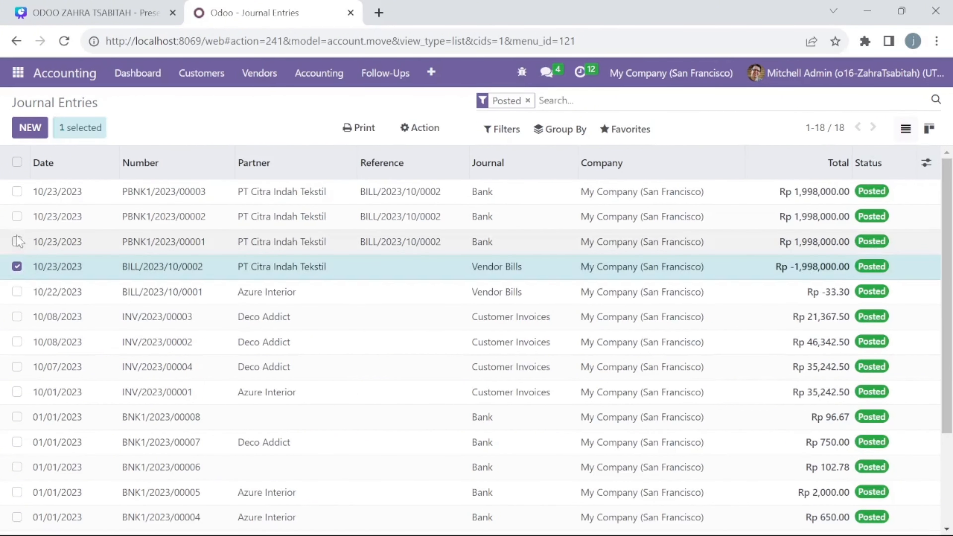
left_click(17, 216)
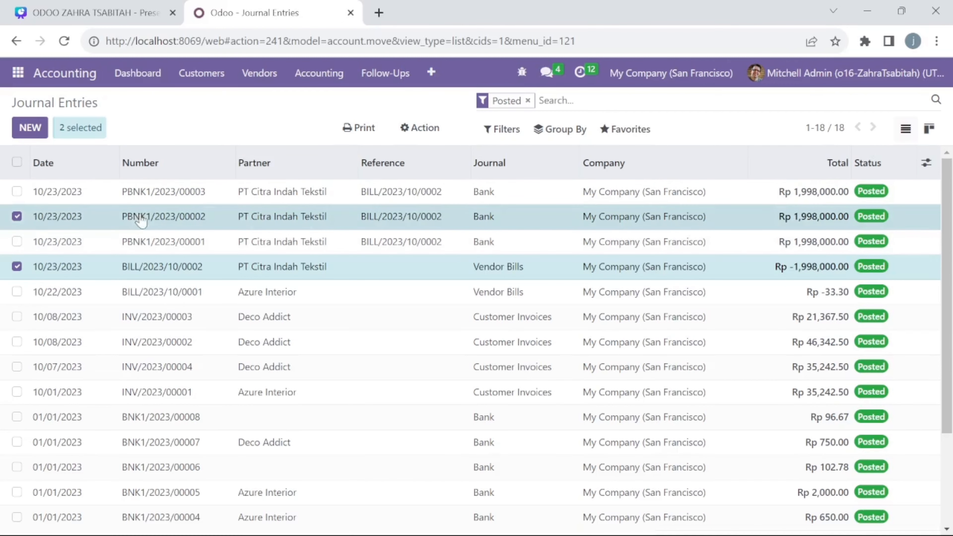
left_click(174, 267)
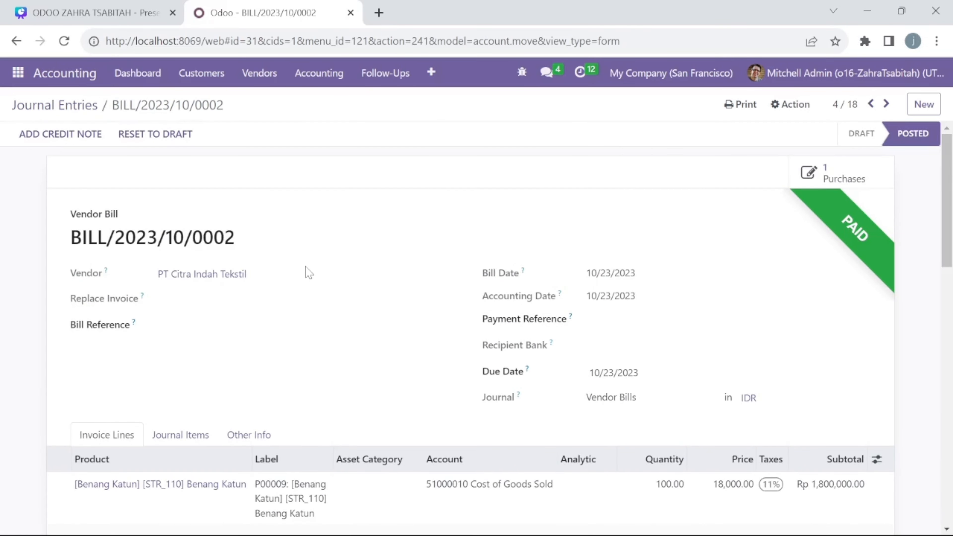
Select the bill's Cost of Goods Sold, VAT Purchase and Trade Receivable lines in Purchases, then return to Journal Entries
scroll(309, 272, "down", 1)
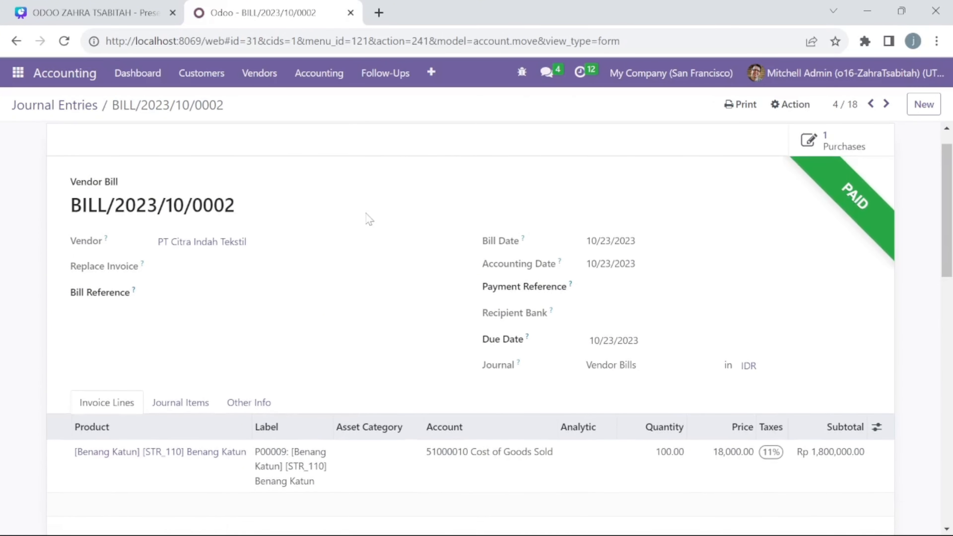
left_click(326, 84)
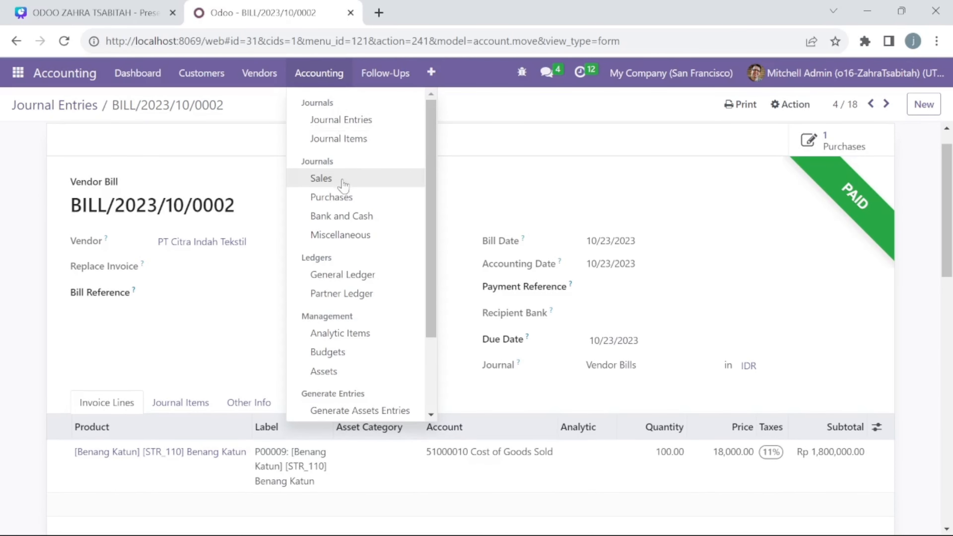
left_click(360, 204)
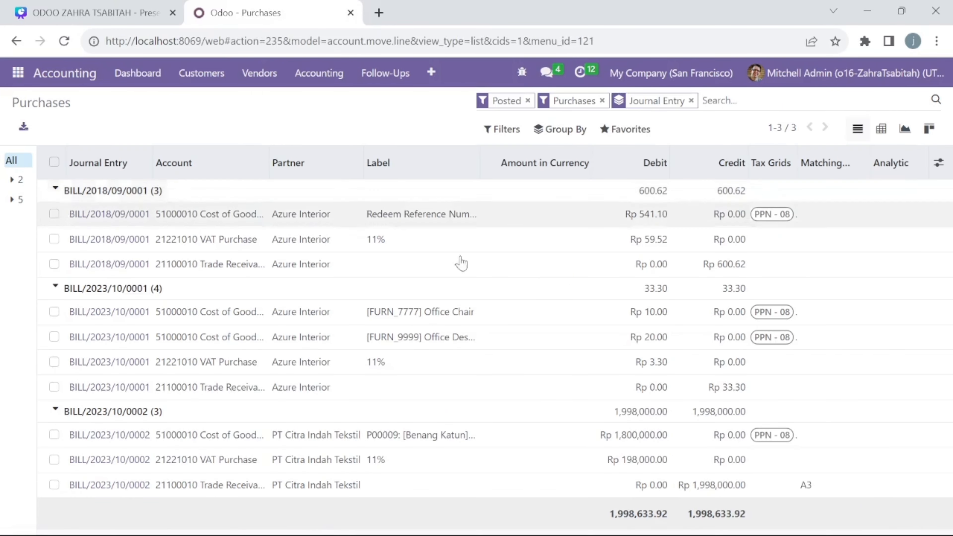
left_click(55, 435)
left_click(54, 460)
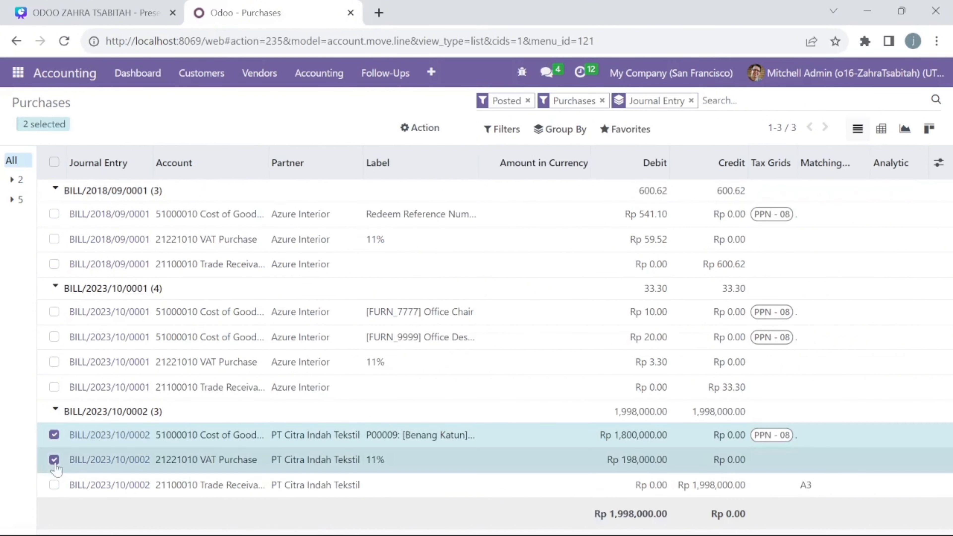
left_click(54, 484)
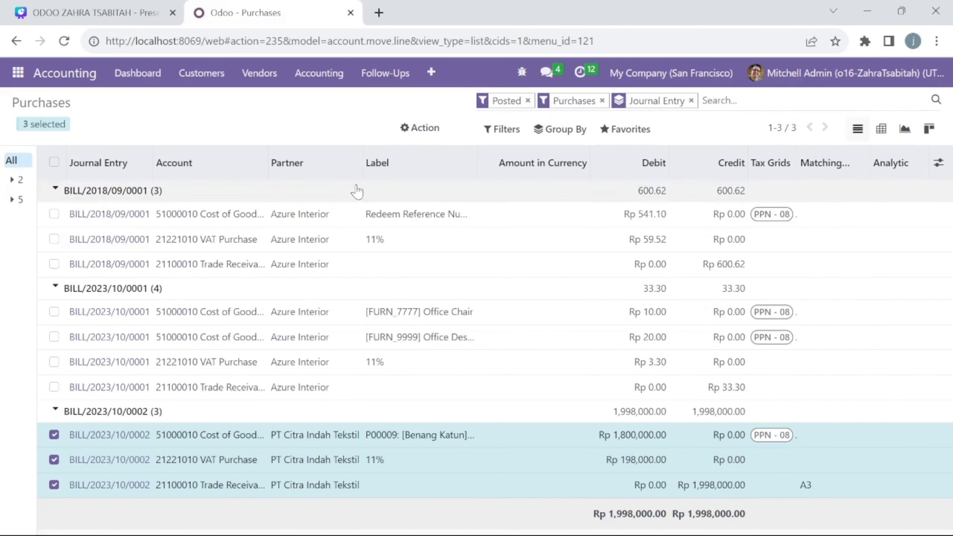
left_click(322, 76)
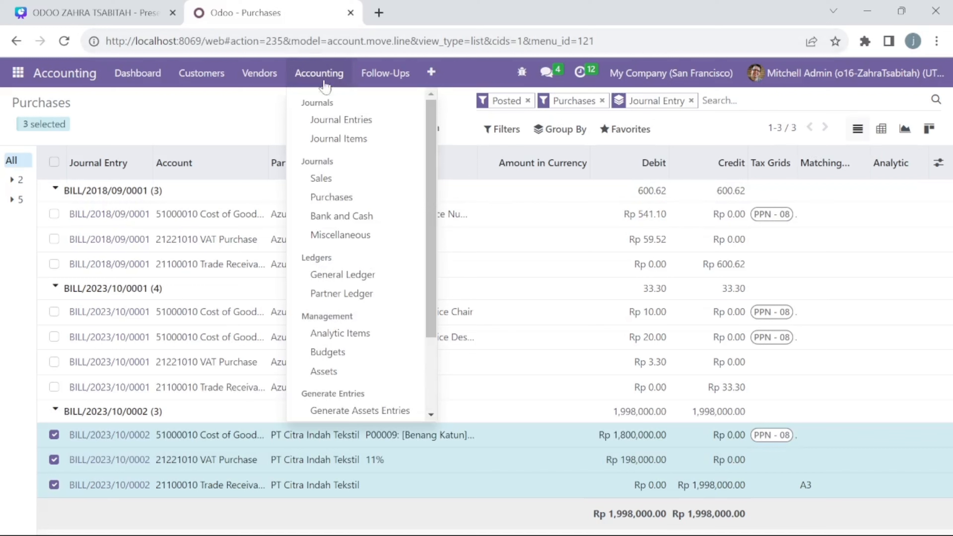
left_click(335, 121)
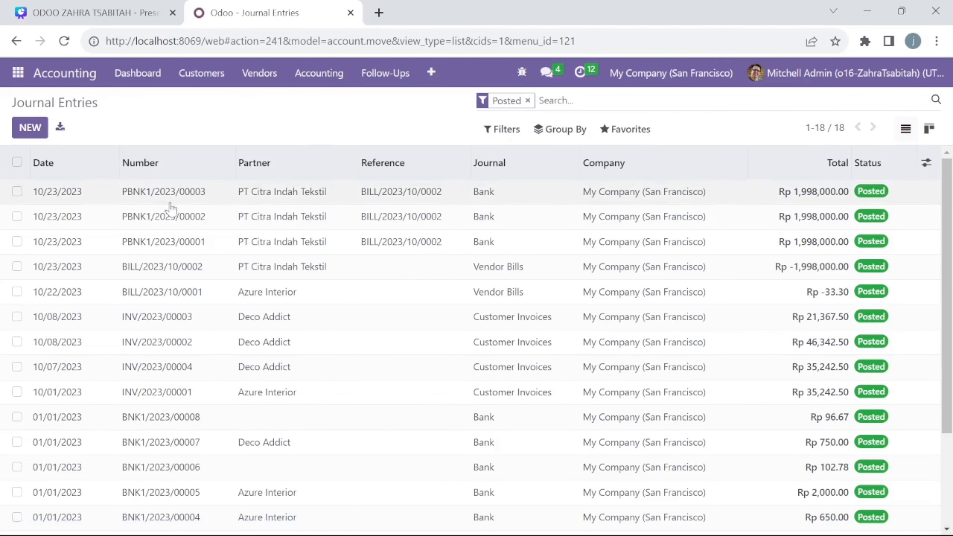
double_click(165, 216)
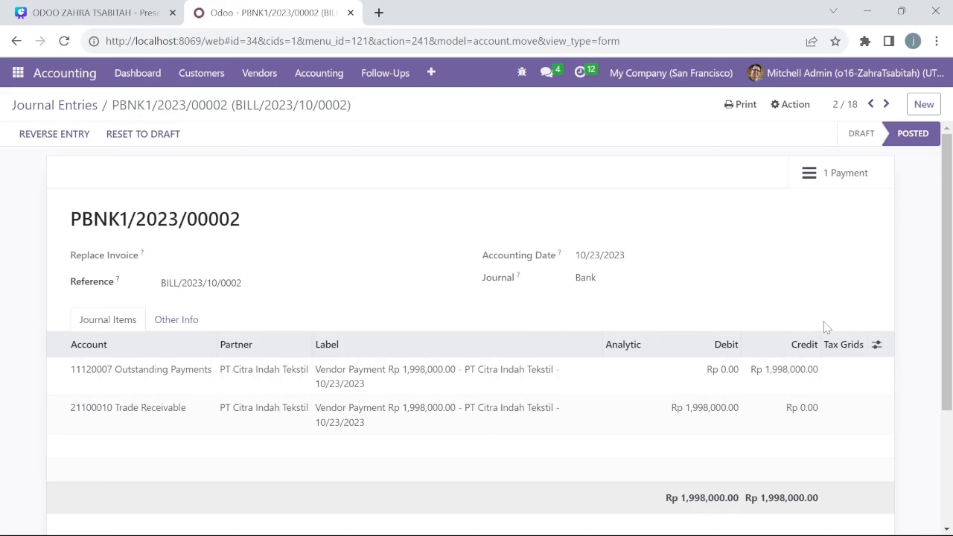
mouse_move(821, 355)
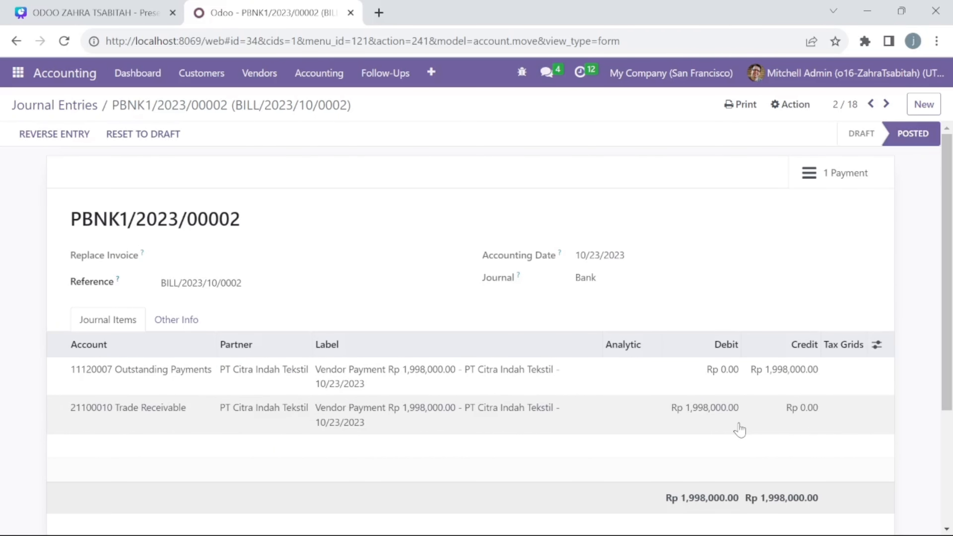
left_click(302, 78)
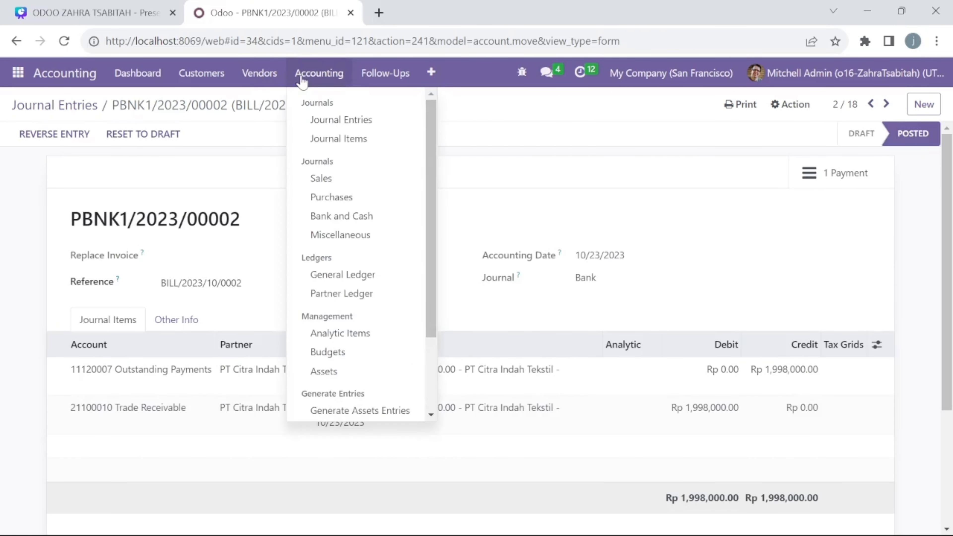
left_click(319, 121)
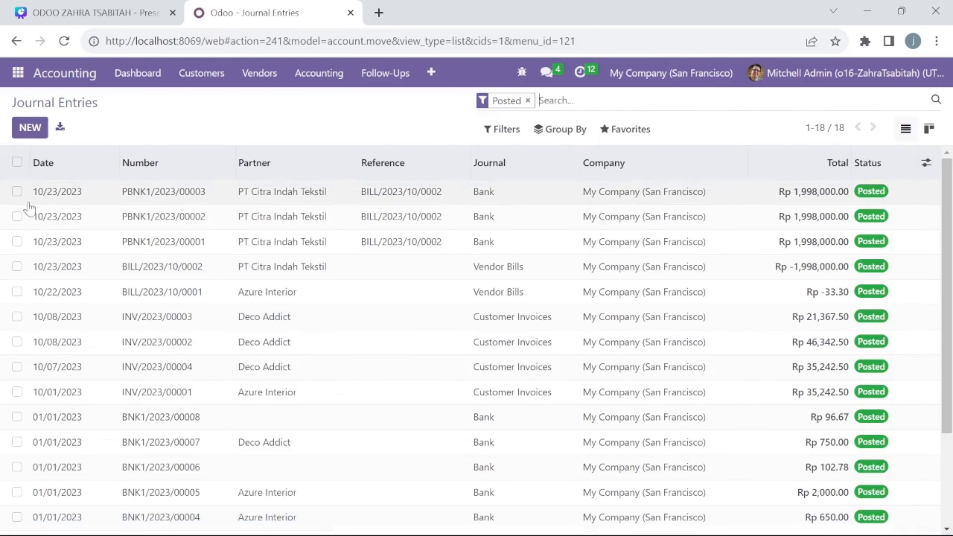
left_click(17, 216)
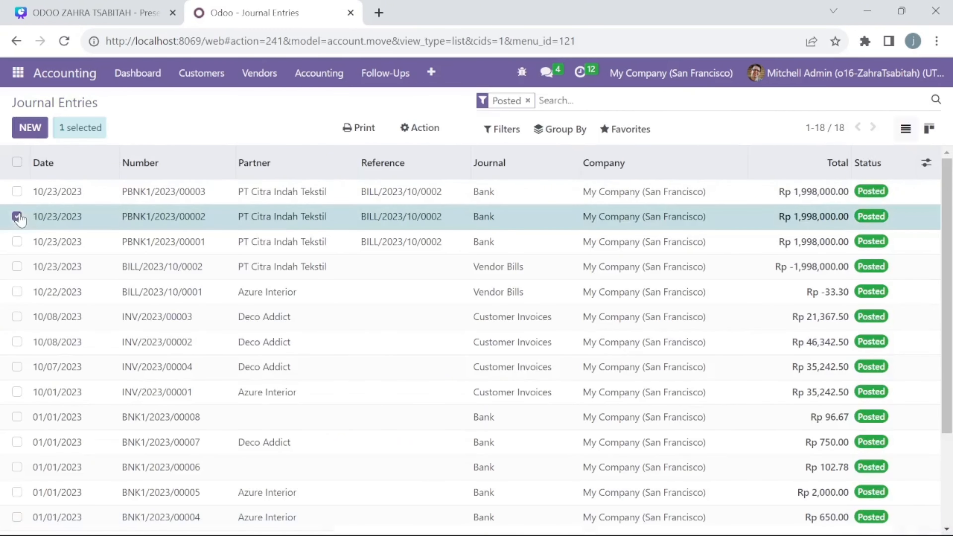
left_click(16, 267)
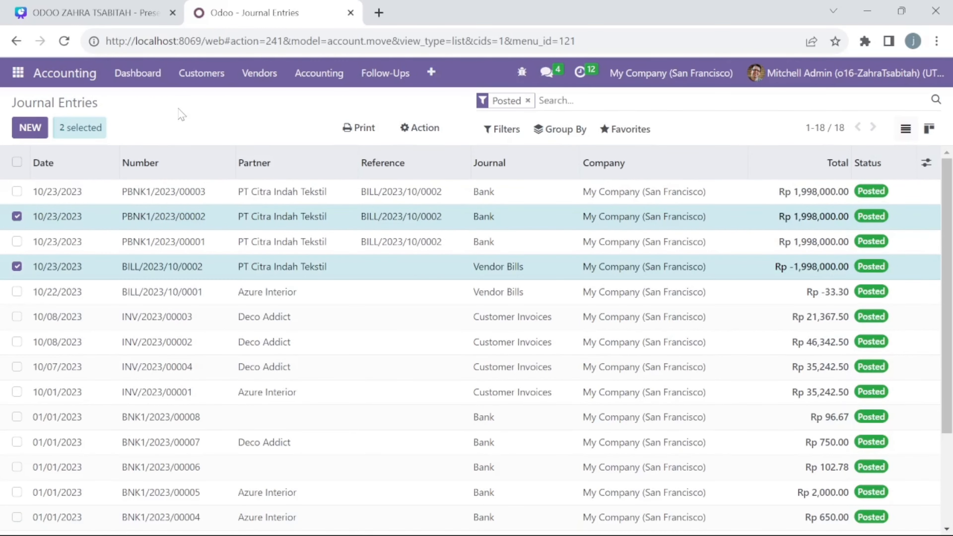